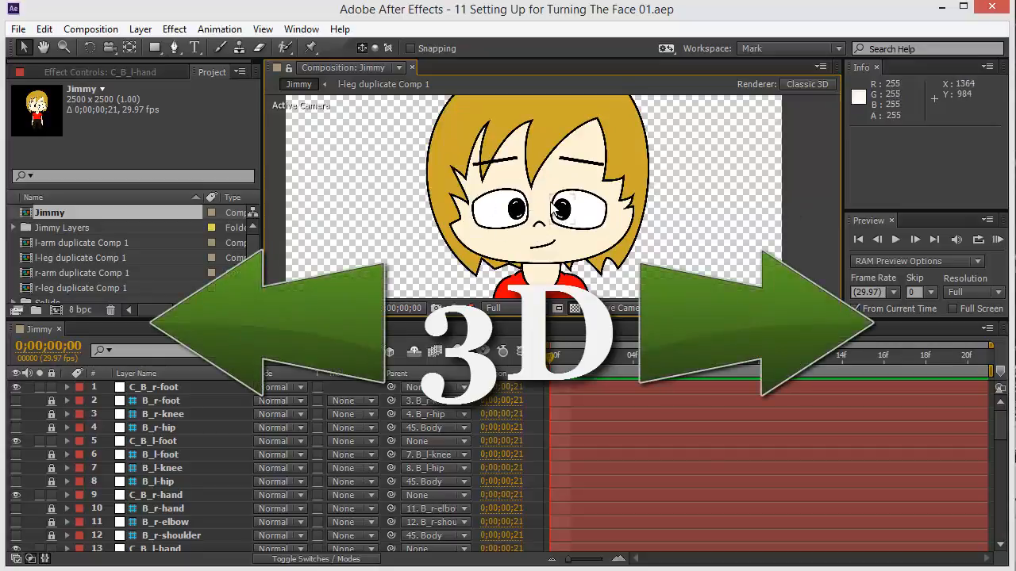
Examine Jimmy's face and the face-part layers from r-eyebrow down to Face in the layer stack.
left_click_drag(534, 199, 461, 212)
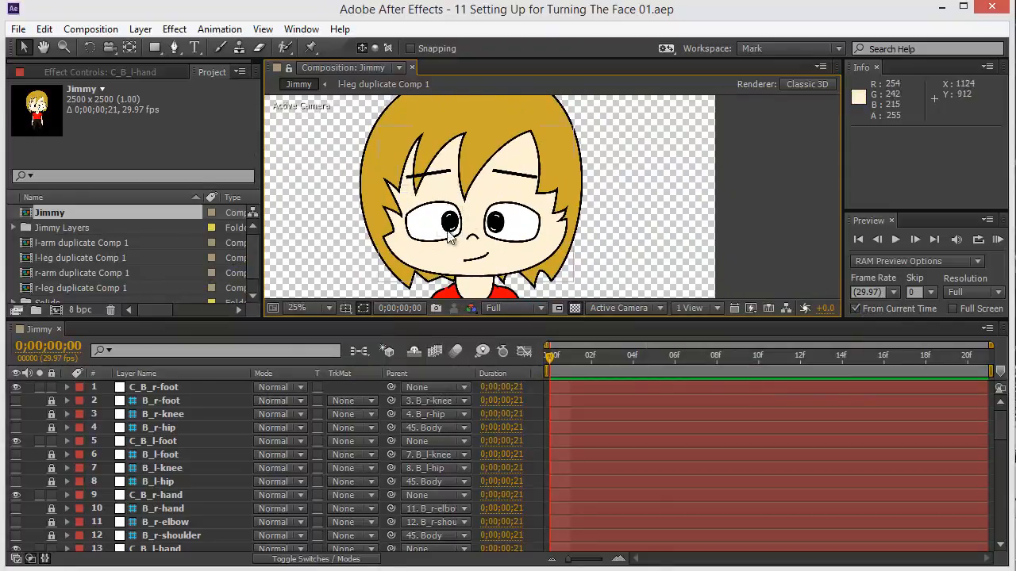
left_click_drag(466, 248, 496, 229)
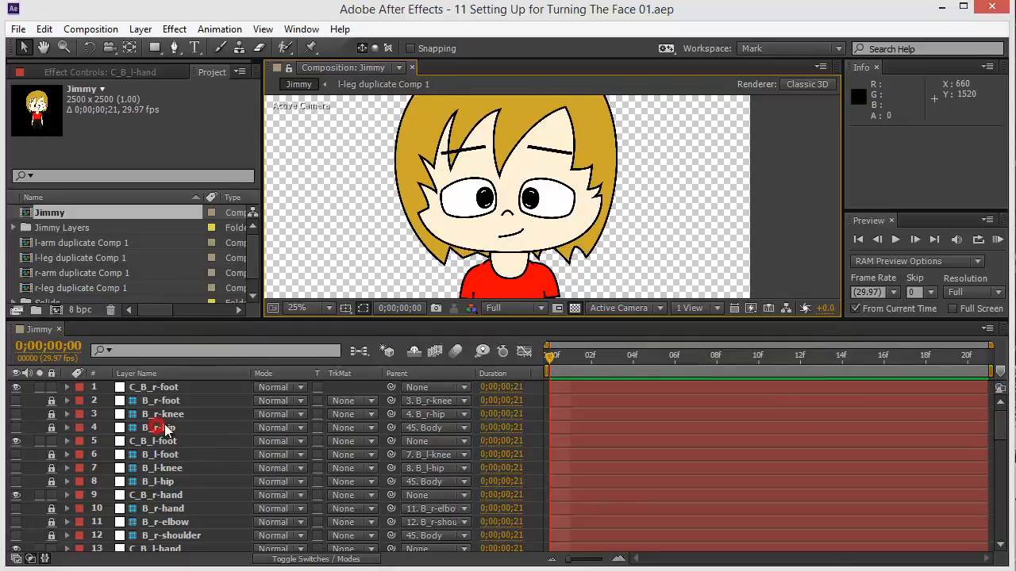
scroll(182, 433, "down", 4)
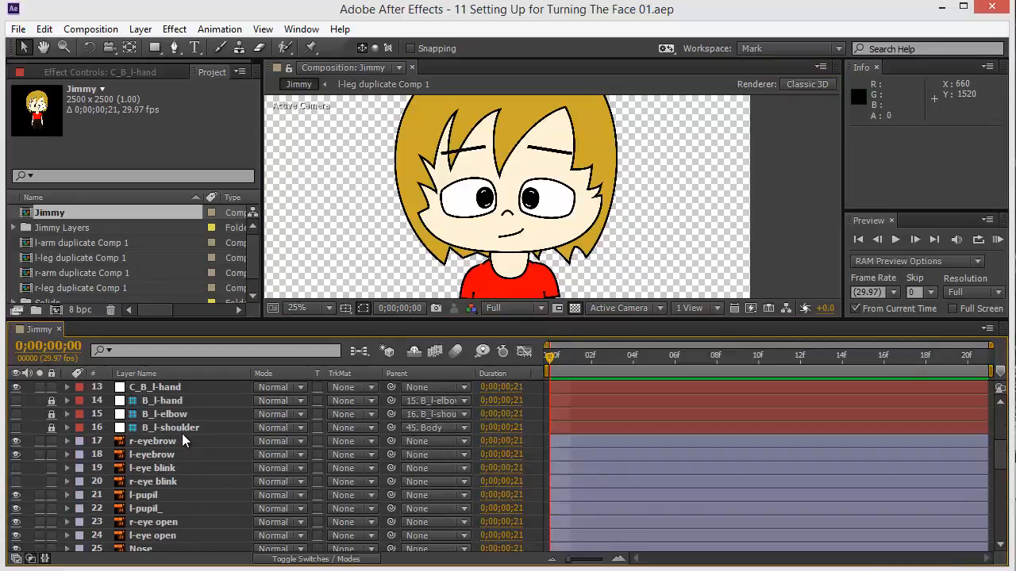
key("grave")
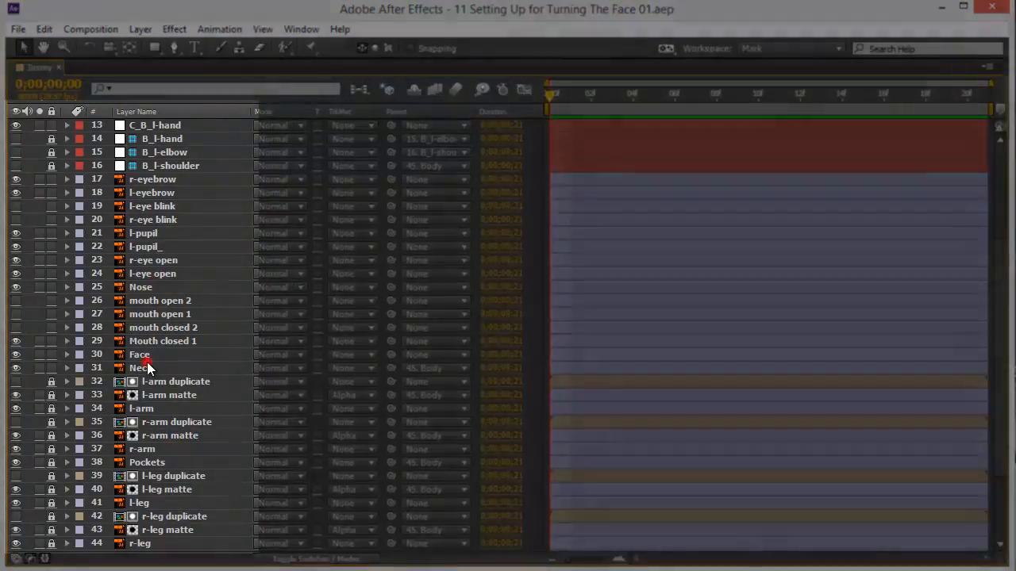
left_click(147, 368)
left_click(150, 354)
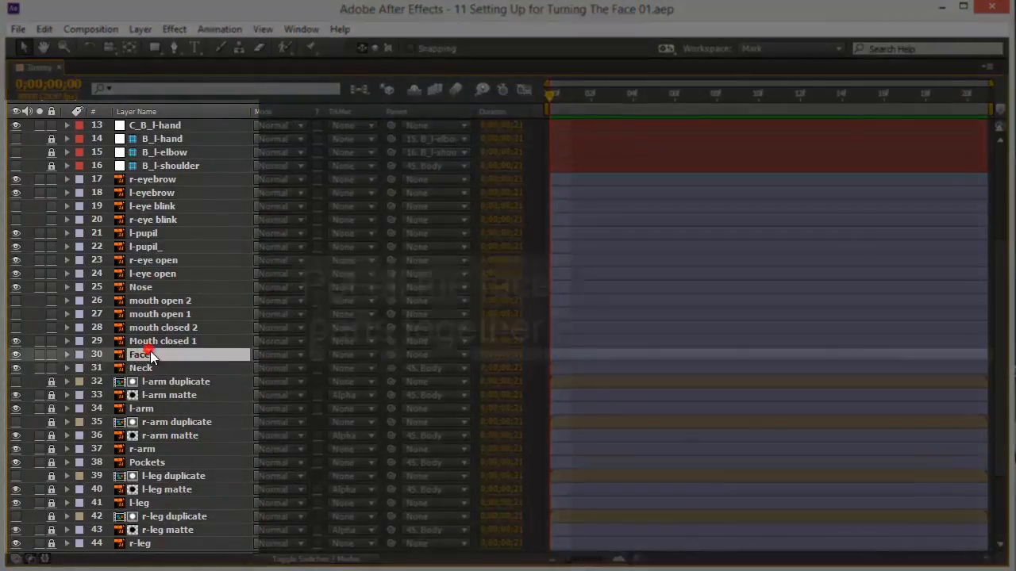
left_click(161, 179)
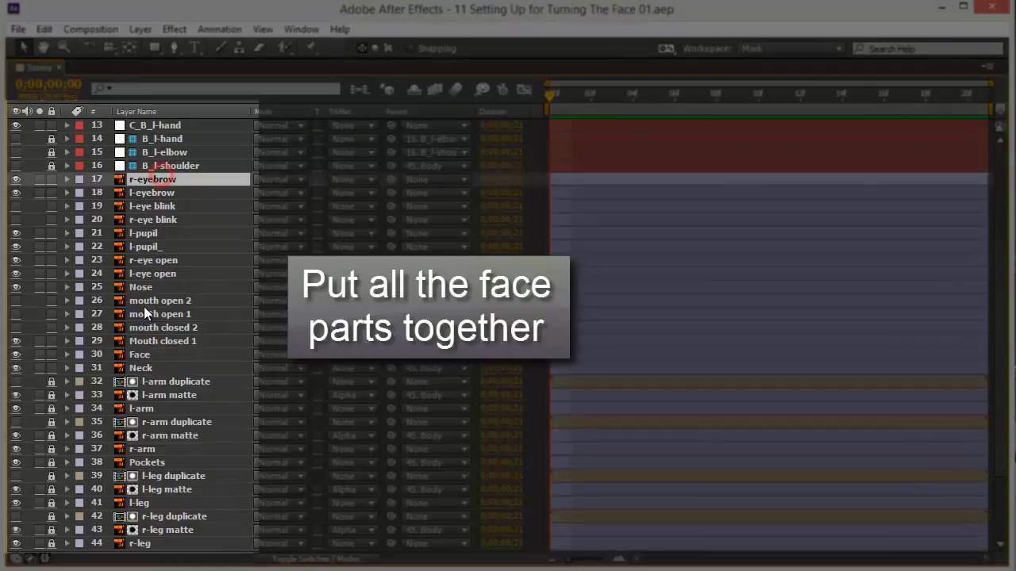
left_click(153, 355)
Move the Hair layer directly below the Face layer and check the hair around the neck in the composition.
scroll(176, 308, "down", 4)
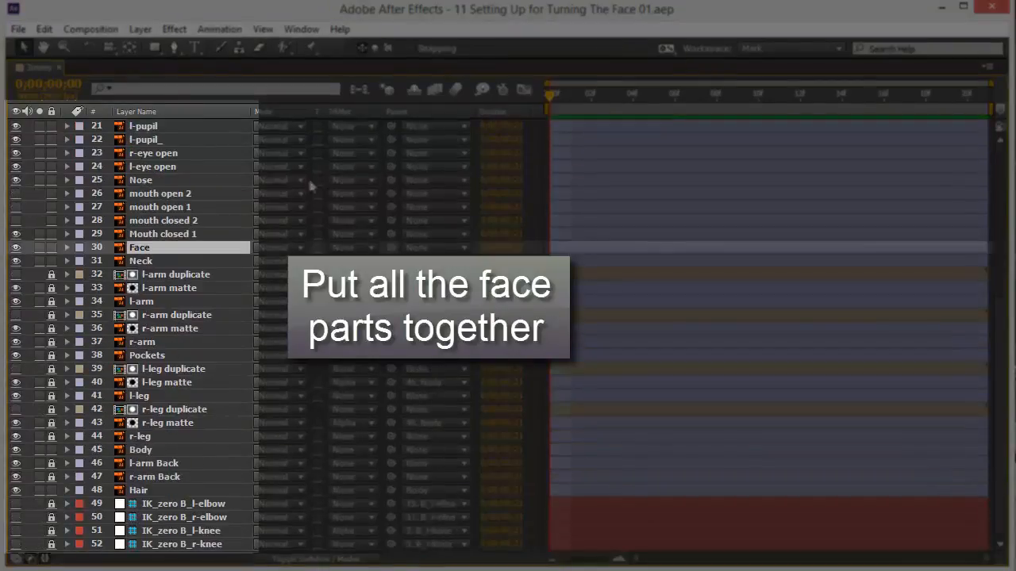
left_click(145, 489)
left_click_drag(150, 487, 142, 256)
key("grave")
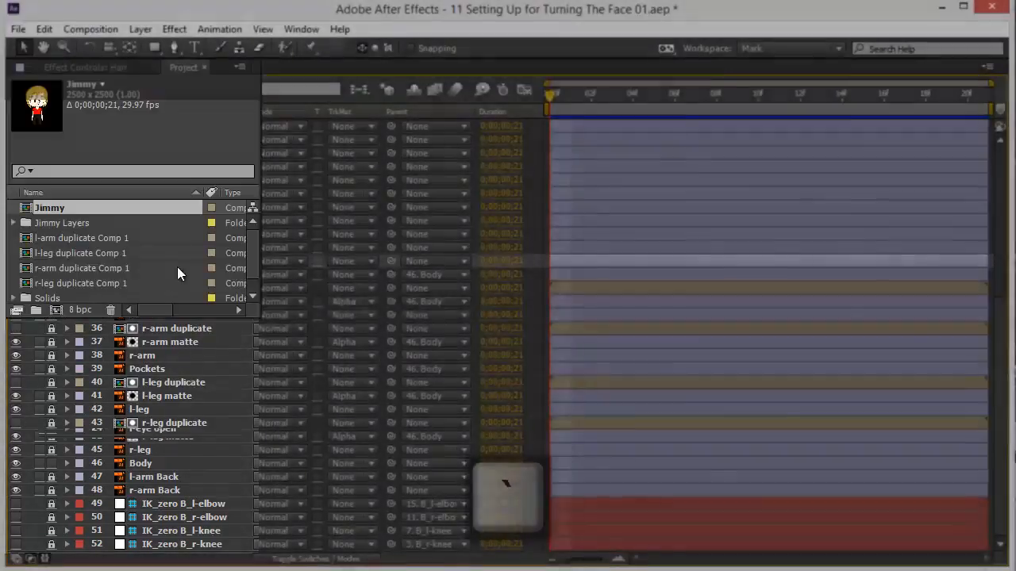
scroll(507, 270, "up", 2)
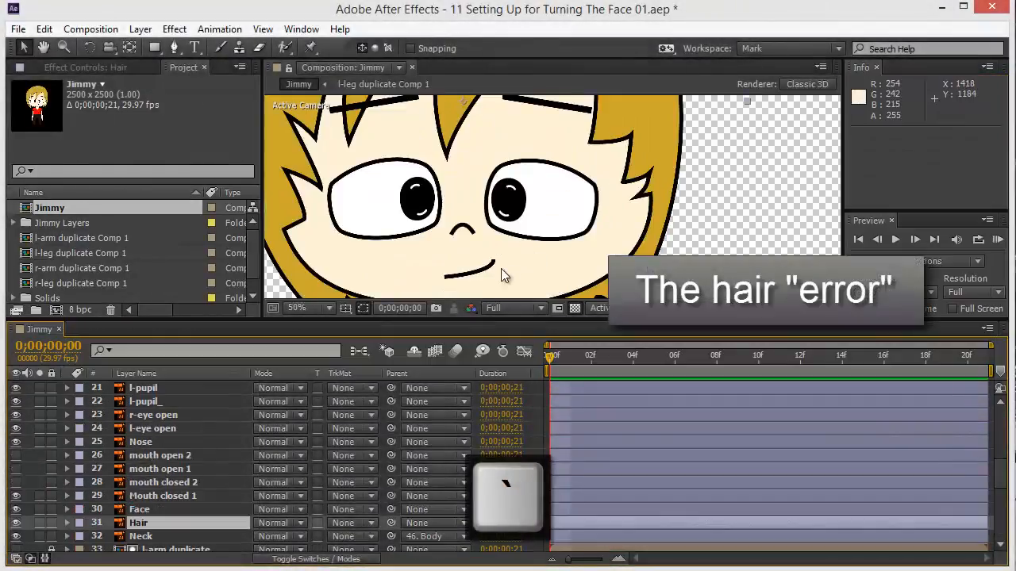
left_click_drag(500, 268, 505, 192)
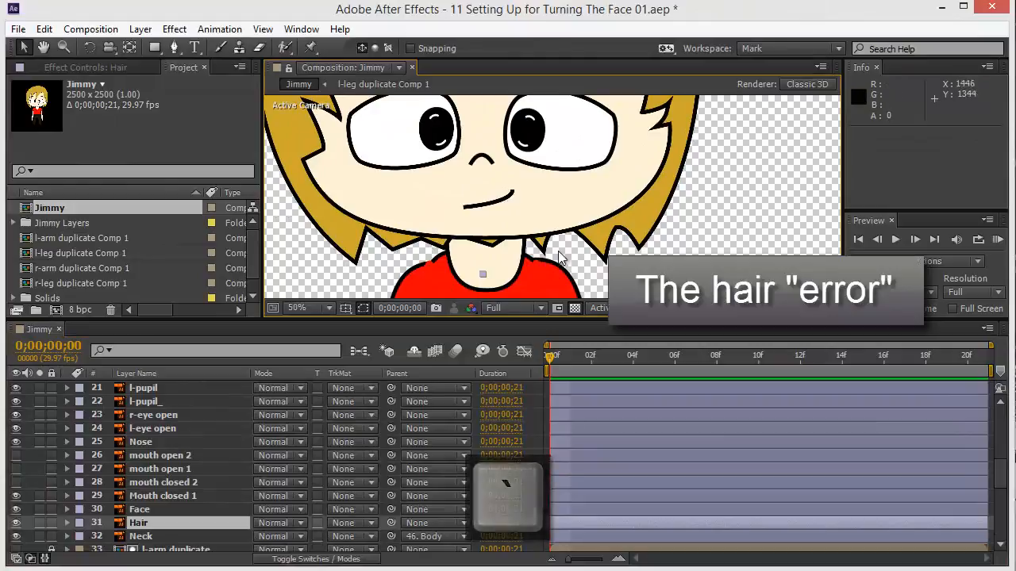
Move the four mouth layers, mouth open 2 through Mouth closed 1, below the Hair layer to separate them from the other face parts.
left_click(140, 509)
left_click(143, 523)
scroll(151, 508, "down", 1)
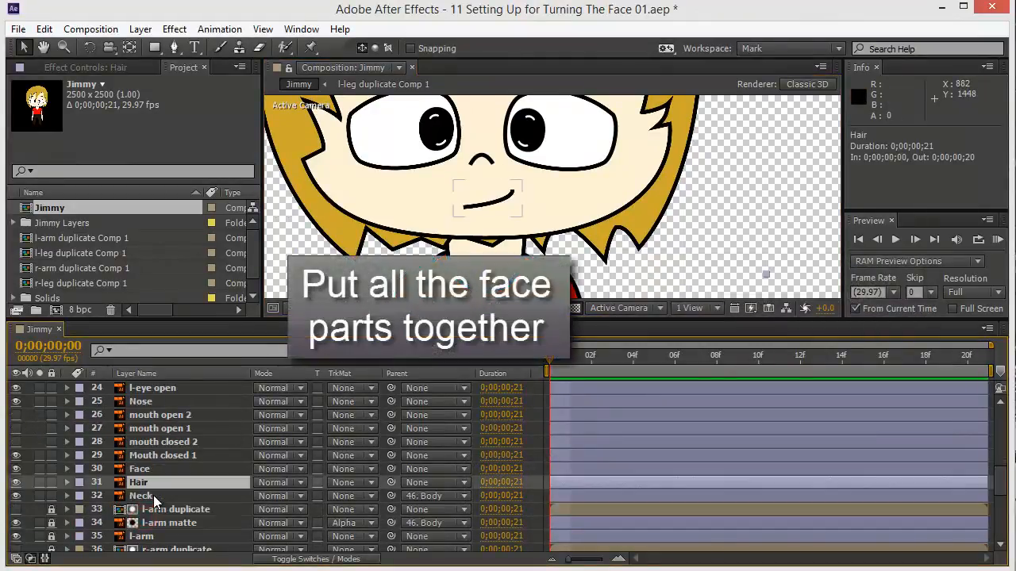
key("grave")
scroll(145, 219, "up", 3)
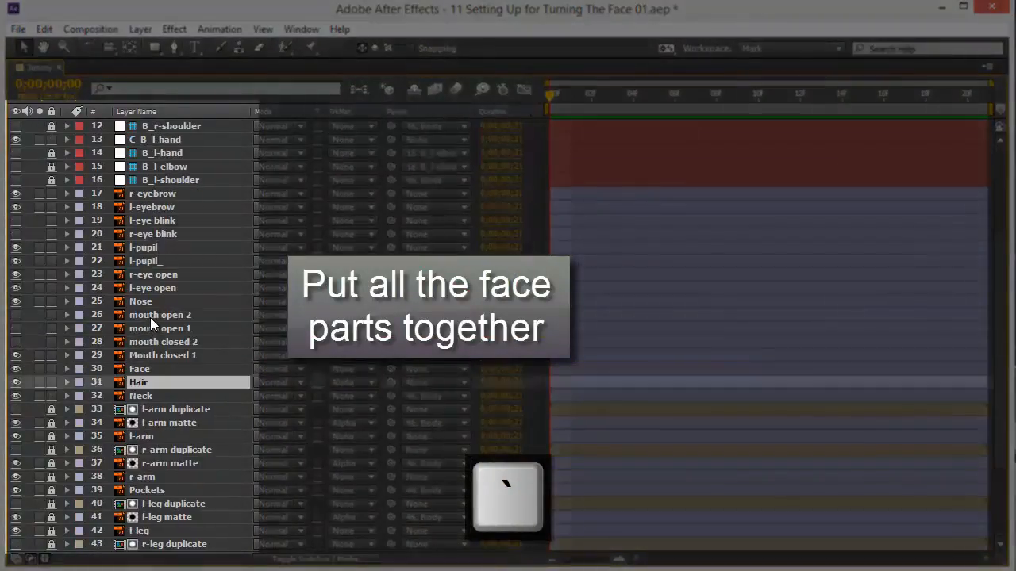
left_click(150, 316)
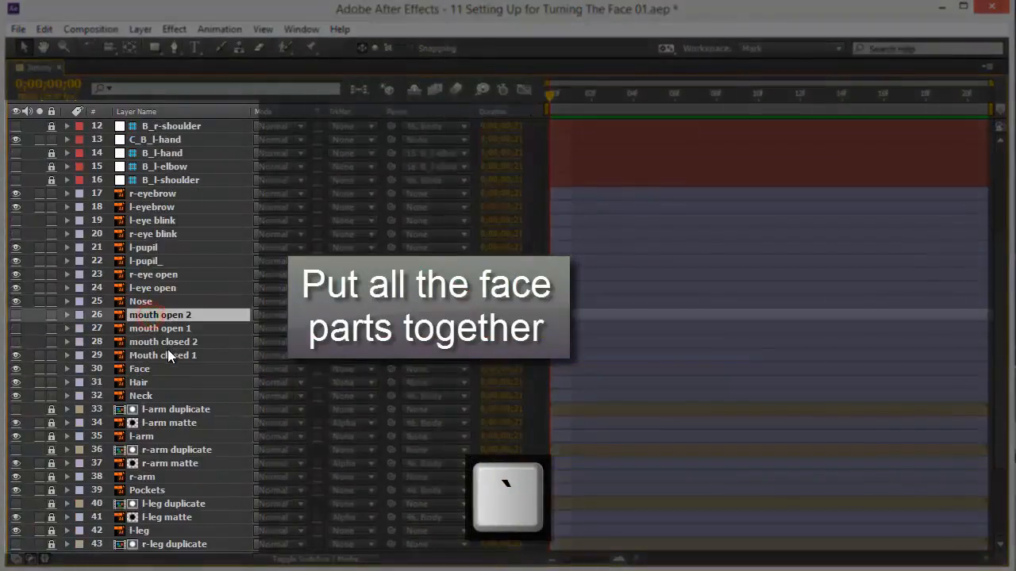
left_click(168, 355, "shift")
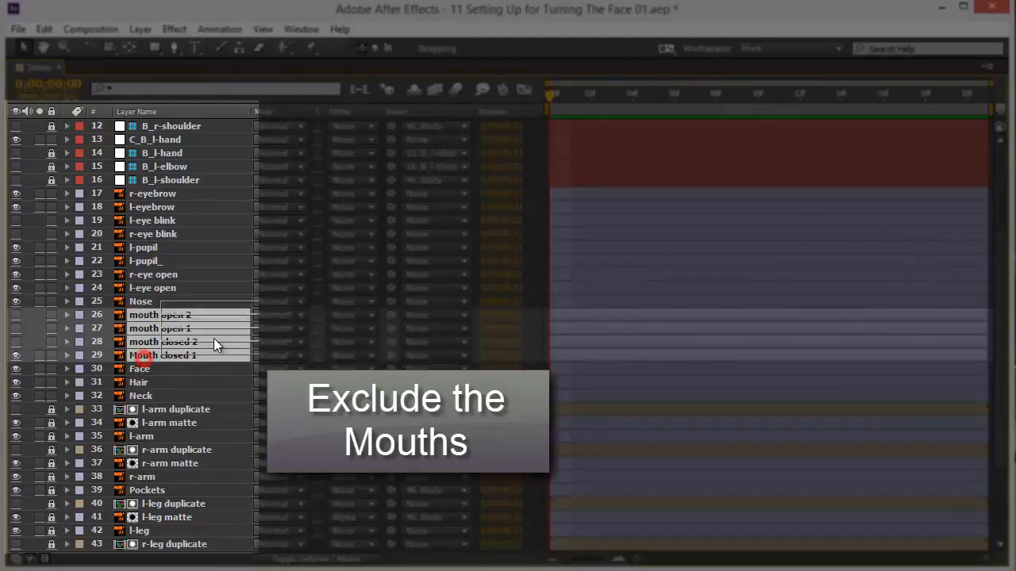
left_click_drag(143, 360, 140, 386)
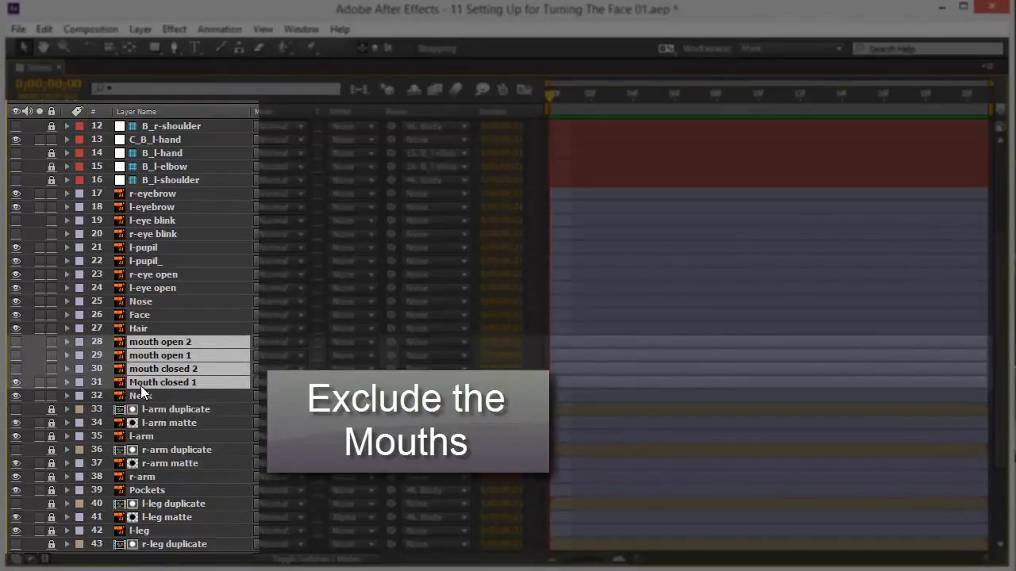
left_click(142, 325)
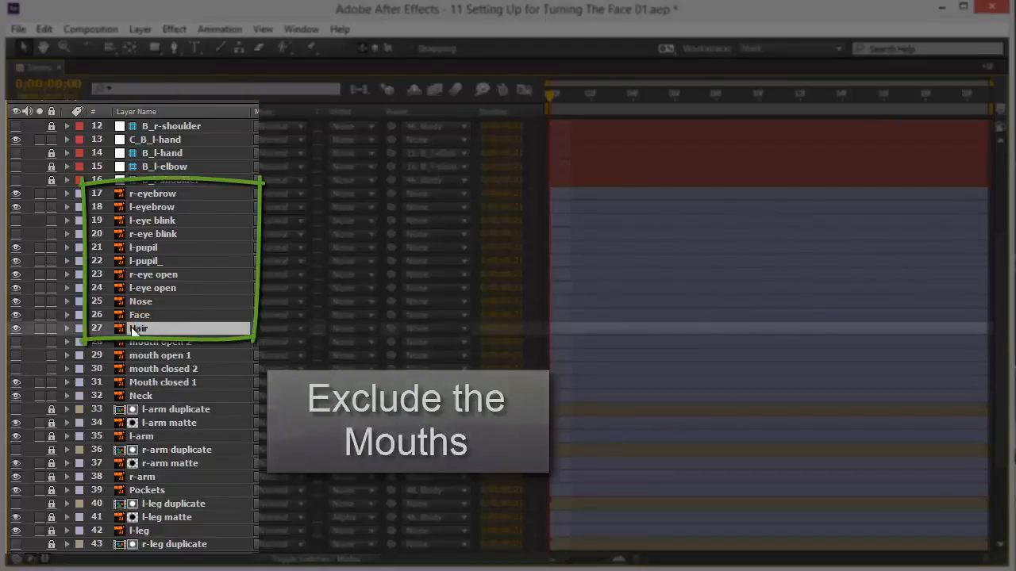
left_click(137, 315)
left_click(141, 301)
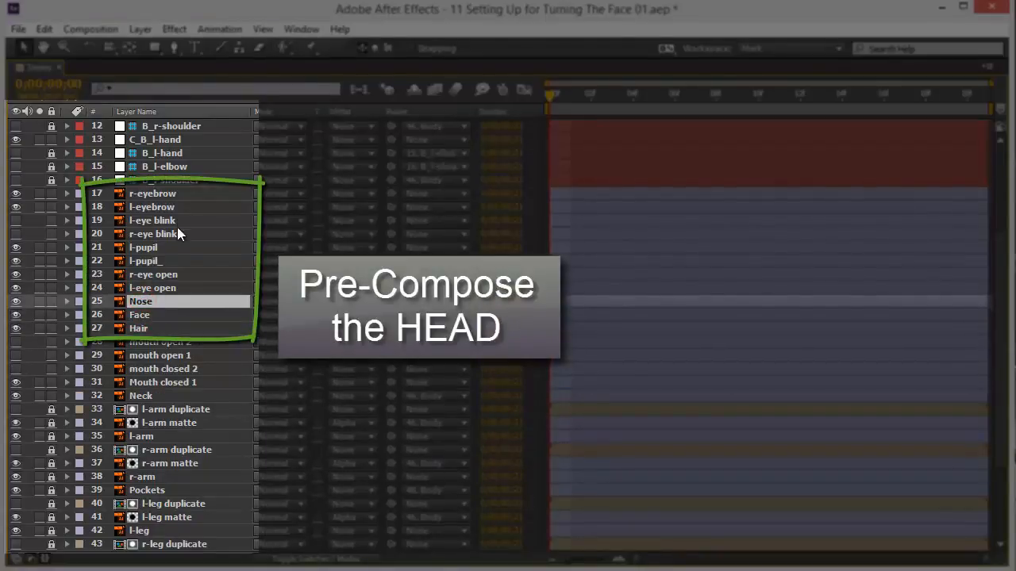
left_click(158, 192)
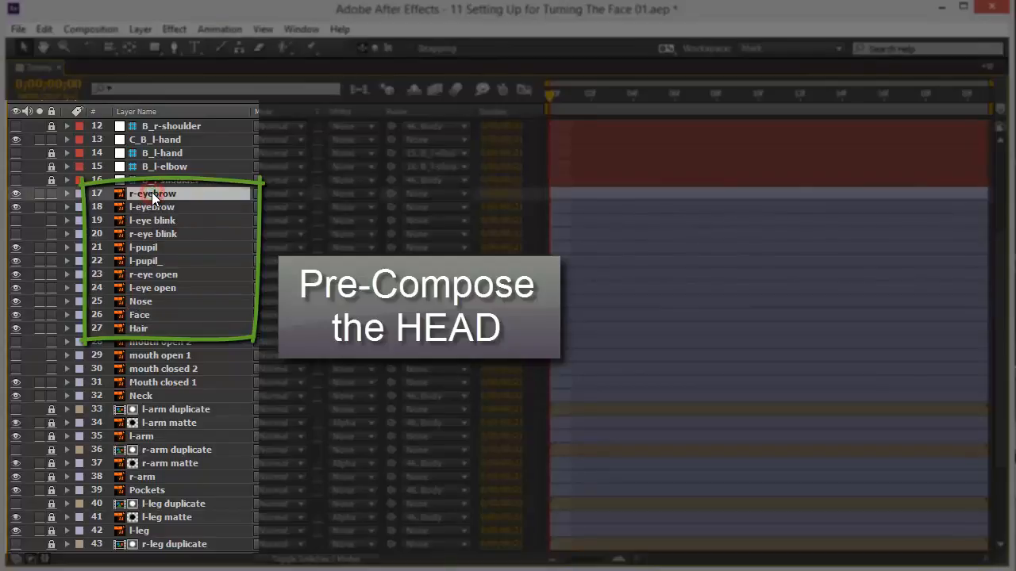
left_click(139, 329, "shift")
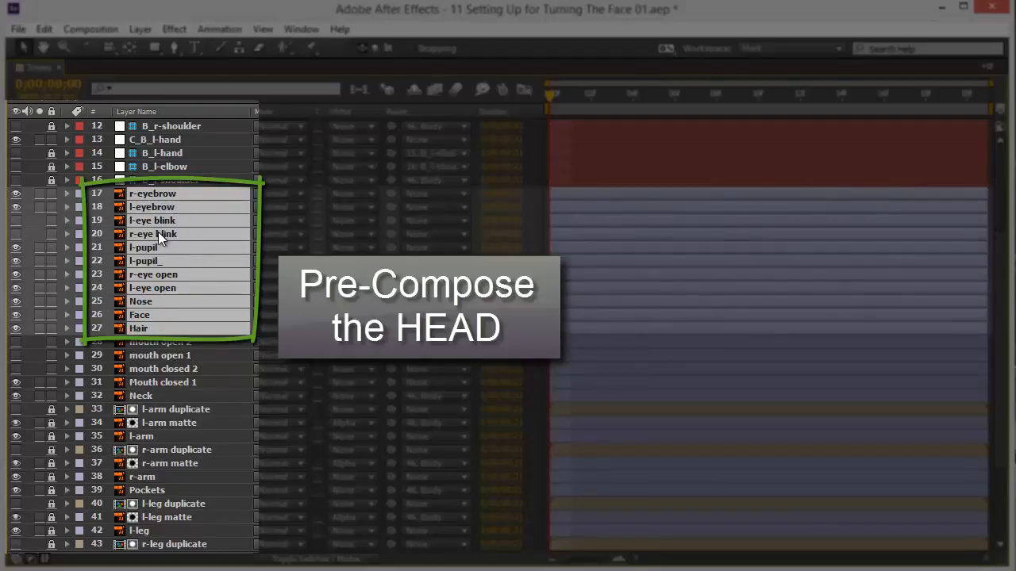
left_click(149, 342)
Pre-compose the layers from r-eyebrow through Hair as HEAD, moving all attributes into the new composition.
left_click(148, 327)
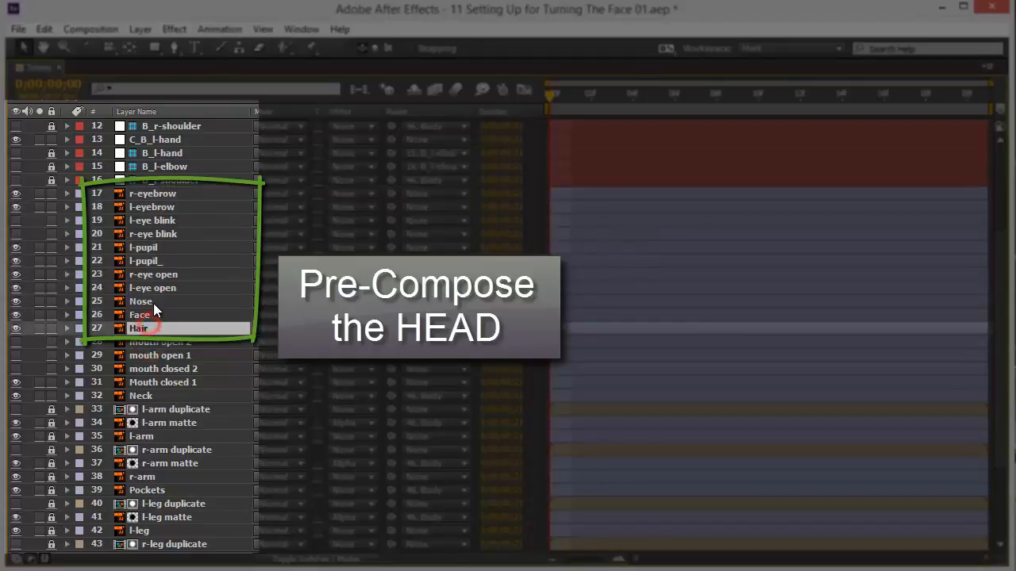
left_click(151, 314, "shift")
left_click(153, 302, "shift")
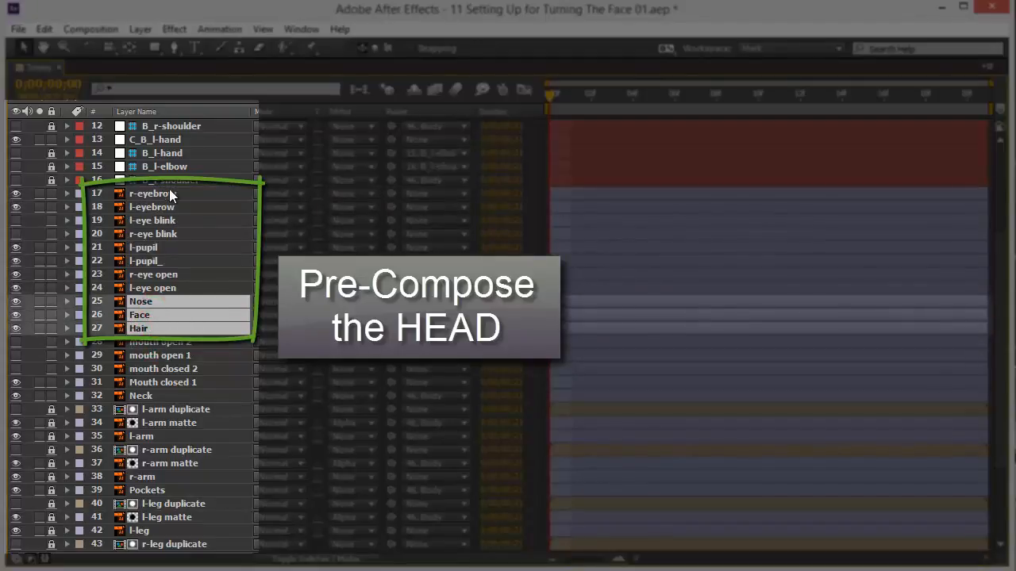
left_click(166, 194, "shift")
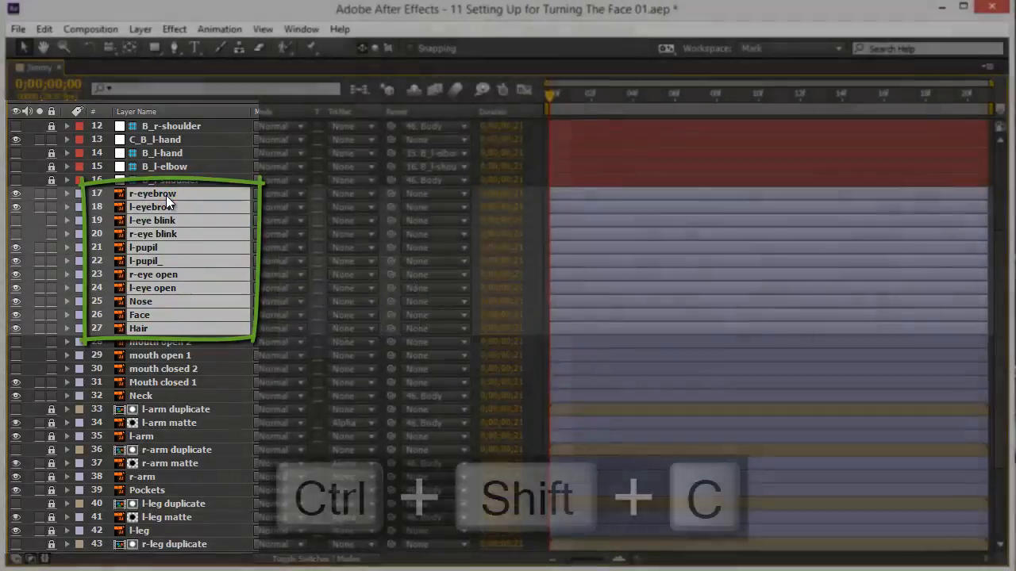
key("ctrl+shift+c")
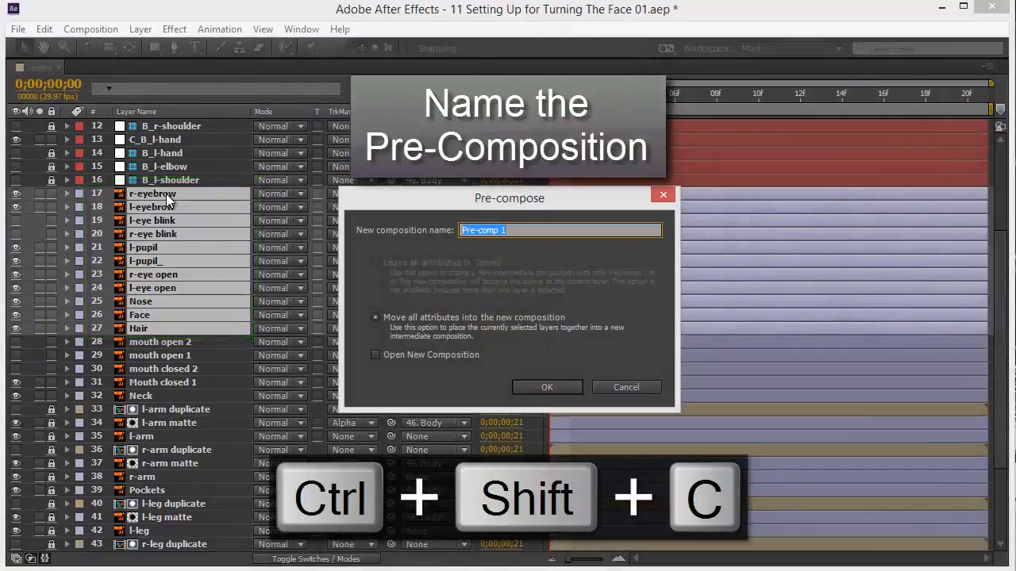
type("HEAD")
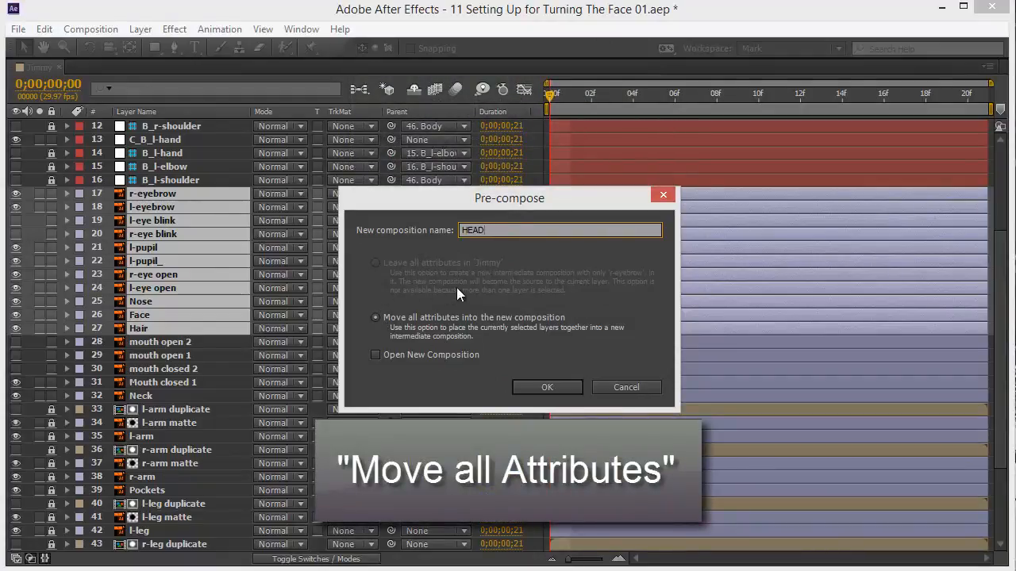
left_click(541, 388)
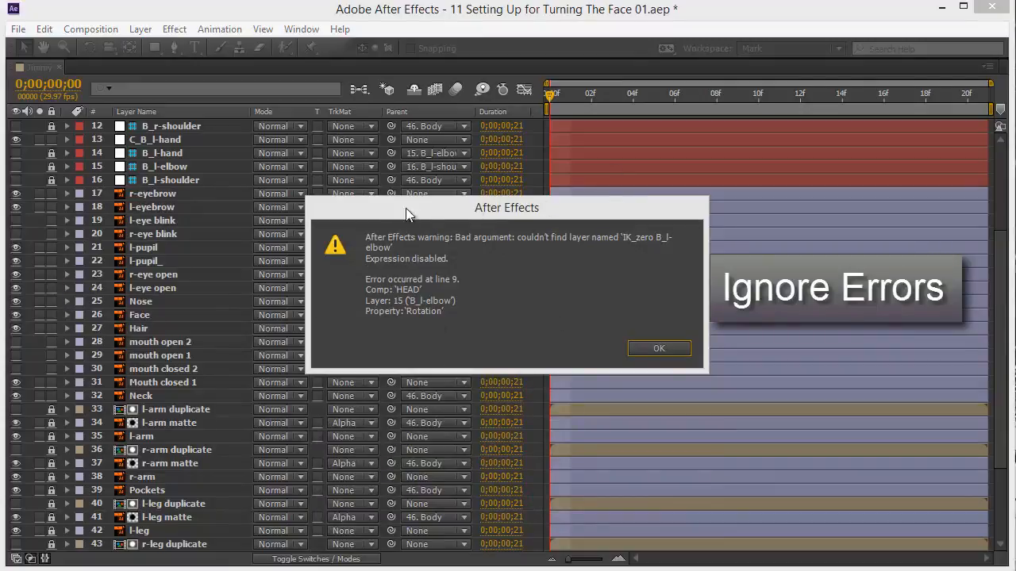
Dismiss all the expression warnings raised by the pre-composition.
left_click(670, 352)
left_click(661, 350)
left_click(661, 349)
left_click(661, 349)
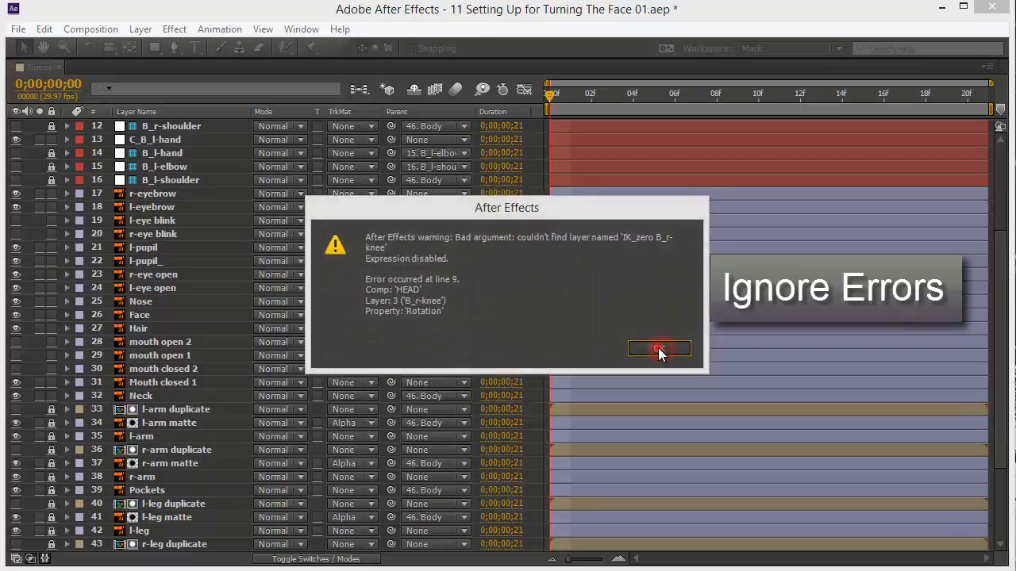
left_click(658, 347)
left_click(653, 348)
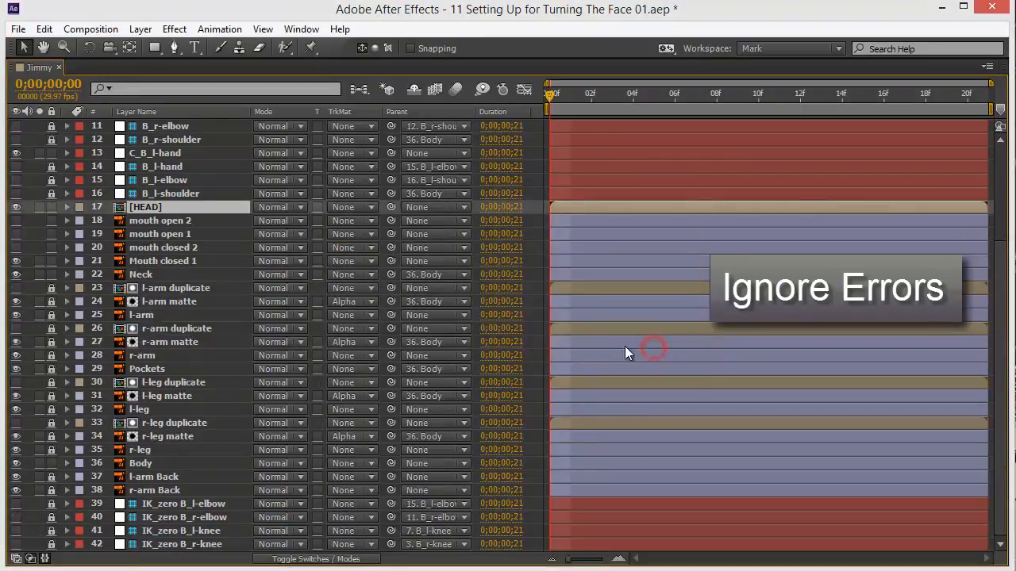
Open the HEAD composition and examine how much empty frame surrounds the head.
double_click(144, 210)
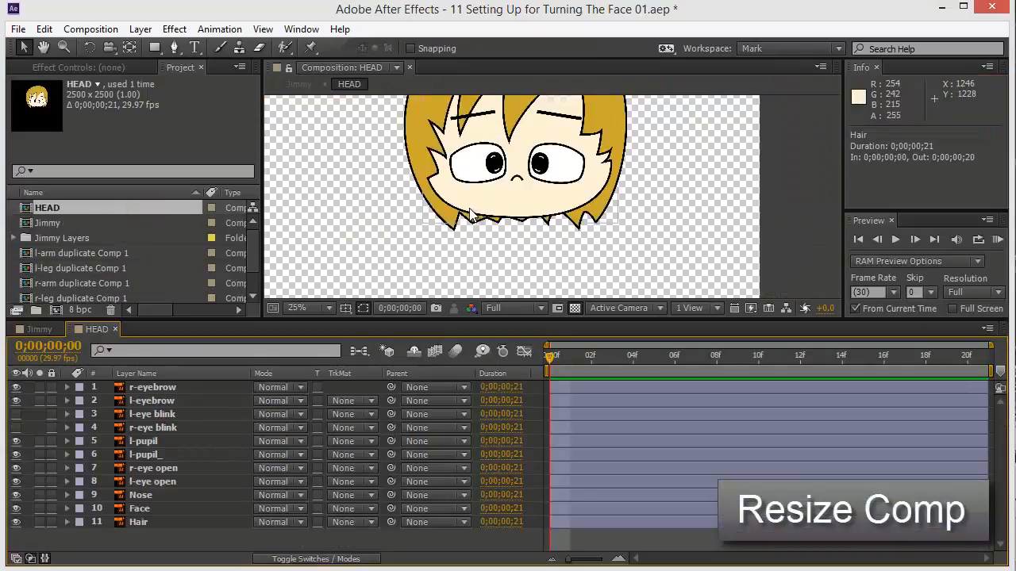
scroll(469, 208, "down", 1)
scroll(513, 228, "down", 1)
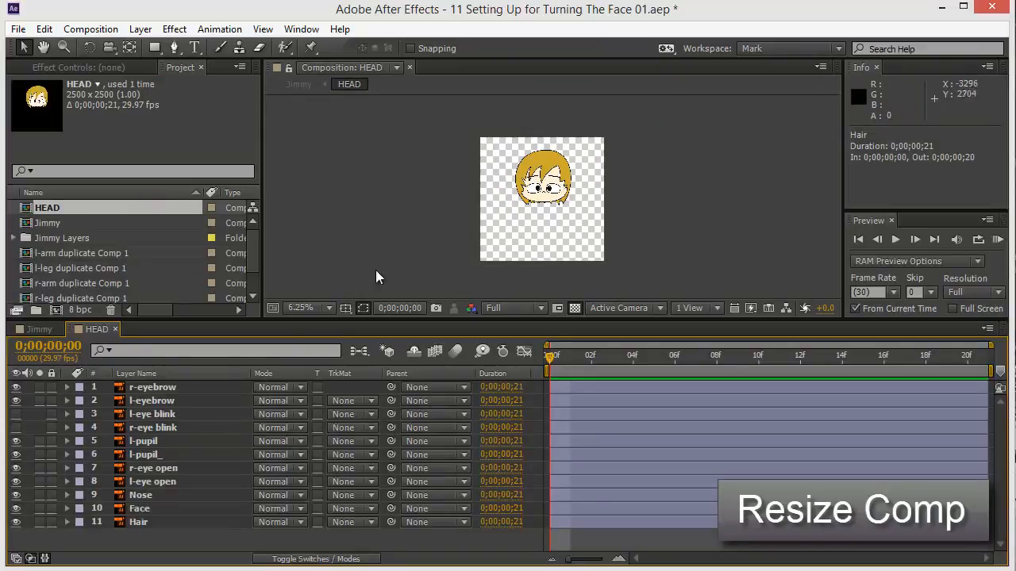
scroll(547, 194, "up", 1)
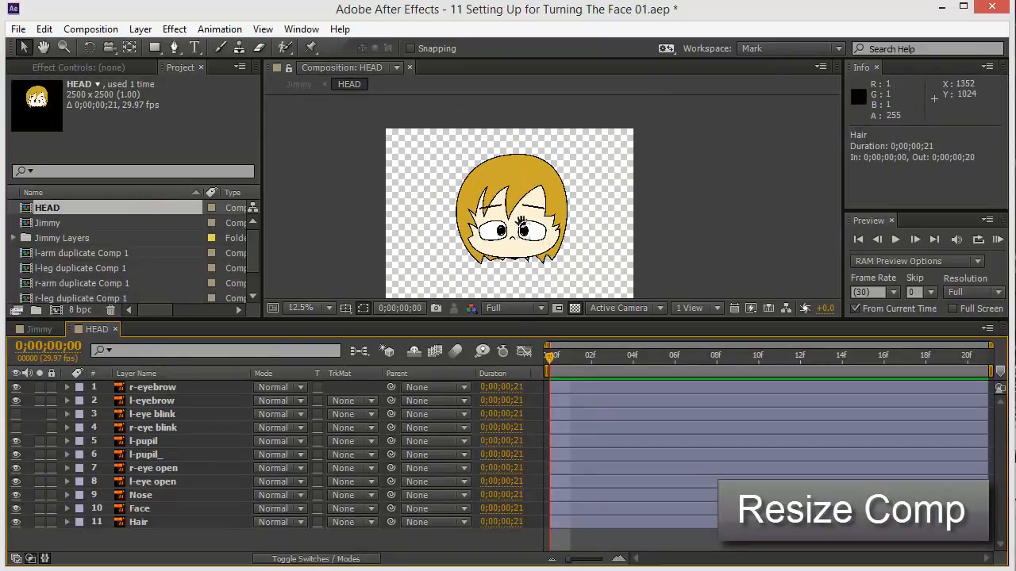
scroll(503, 162, "down", 1)
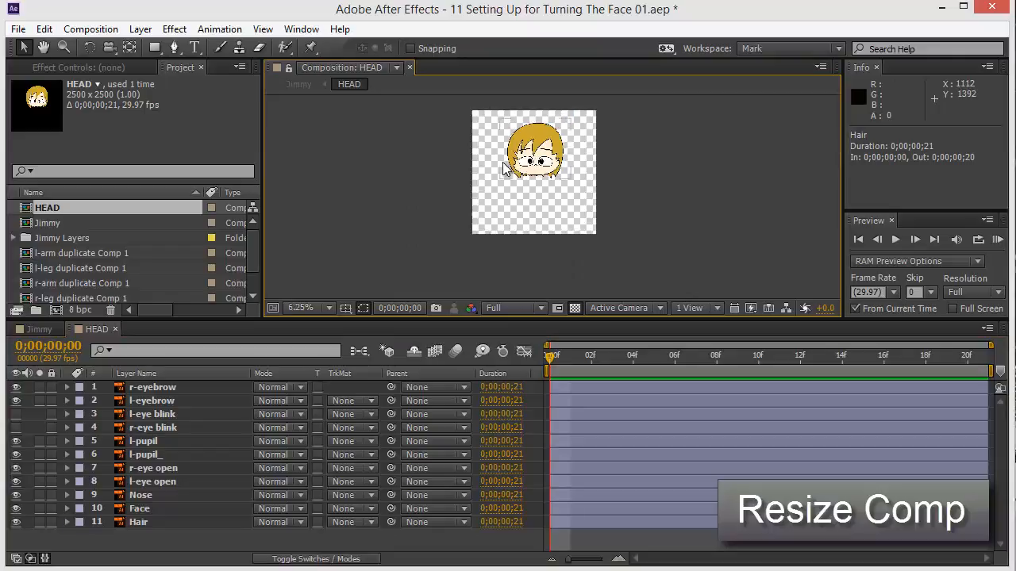
left_click_drag(533, 159, 512, 205)
scroll(512, 205, "up", 1)
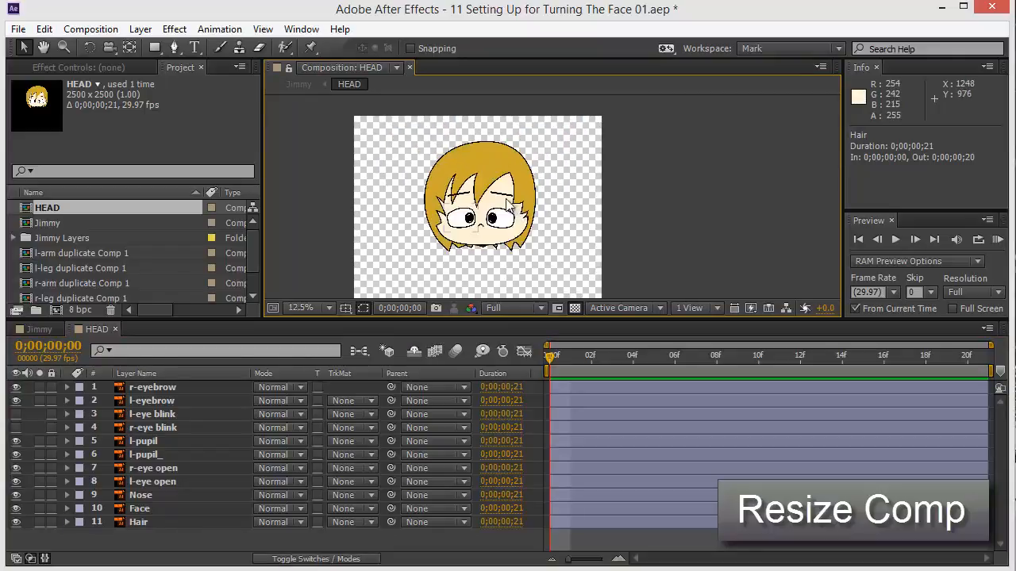
key("grave")
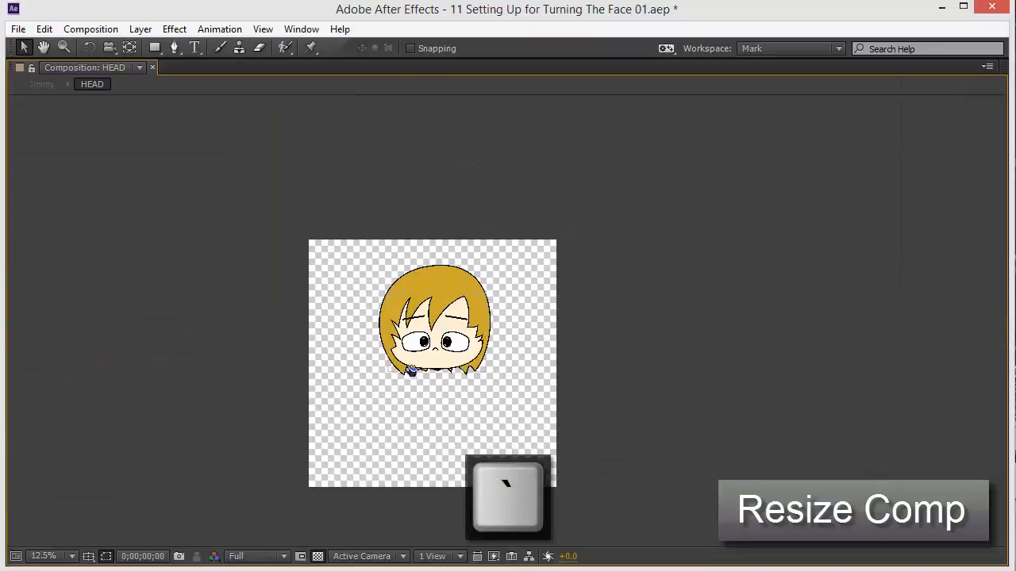
left_click_drag(411, 370, 479, 277)
scroll(462, 377, "up", 1)
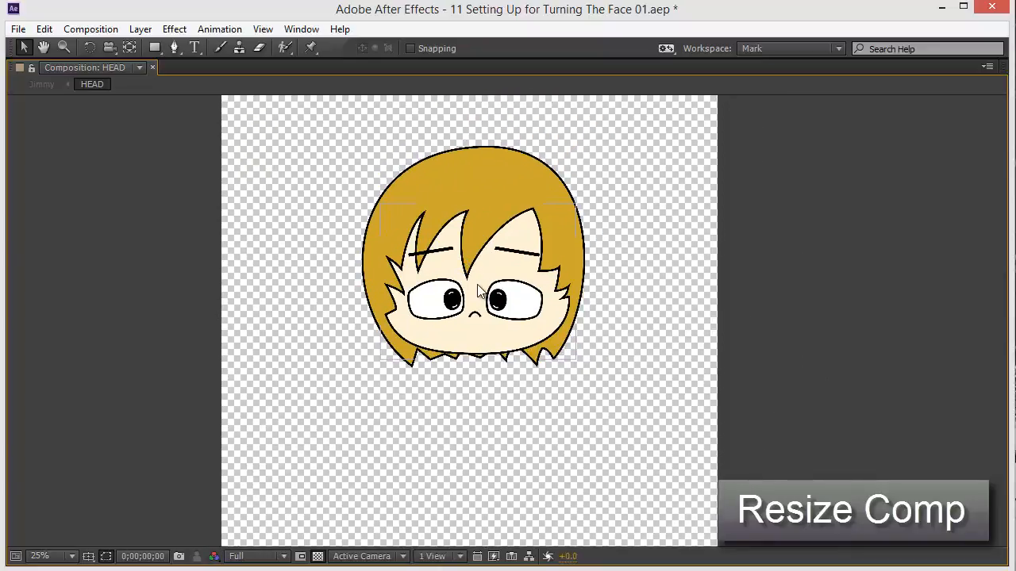
key("grave")
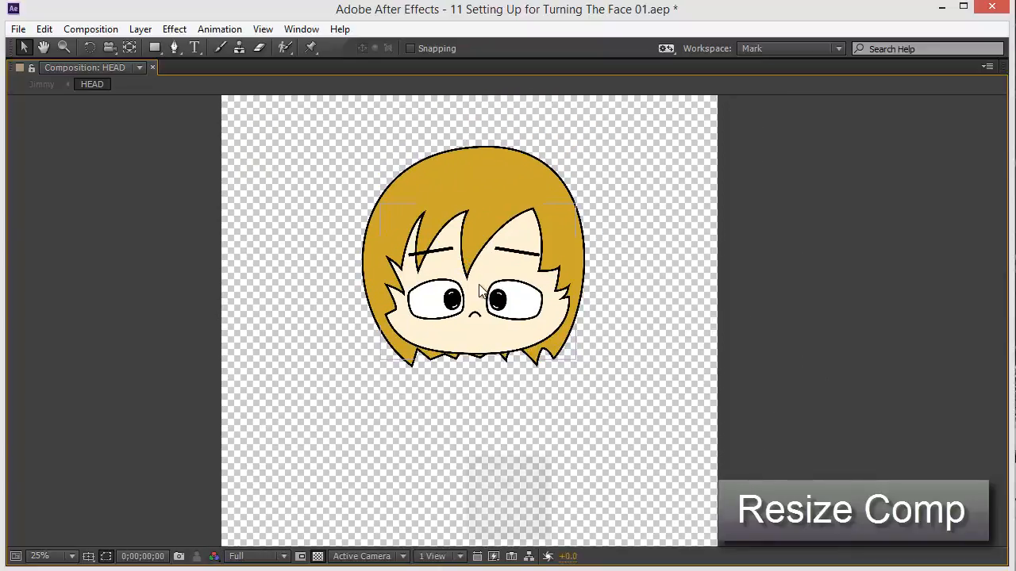
Fit the whole HEAD composition in view alongside the other panels to inspect the unused space around the head.
left_click(274, 247)
key("grave")
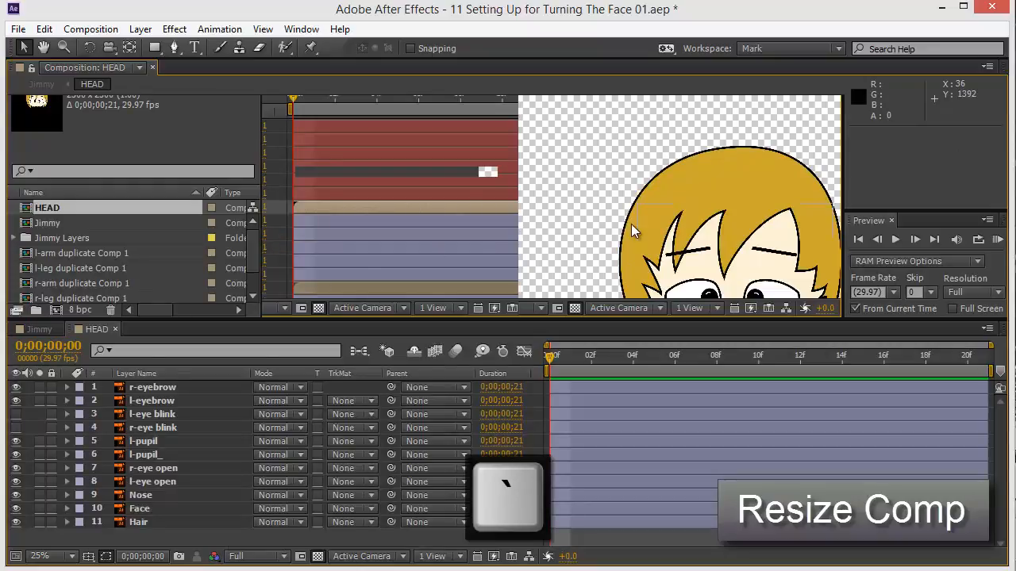
key("grave")
key("comma")
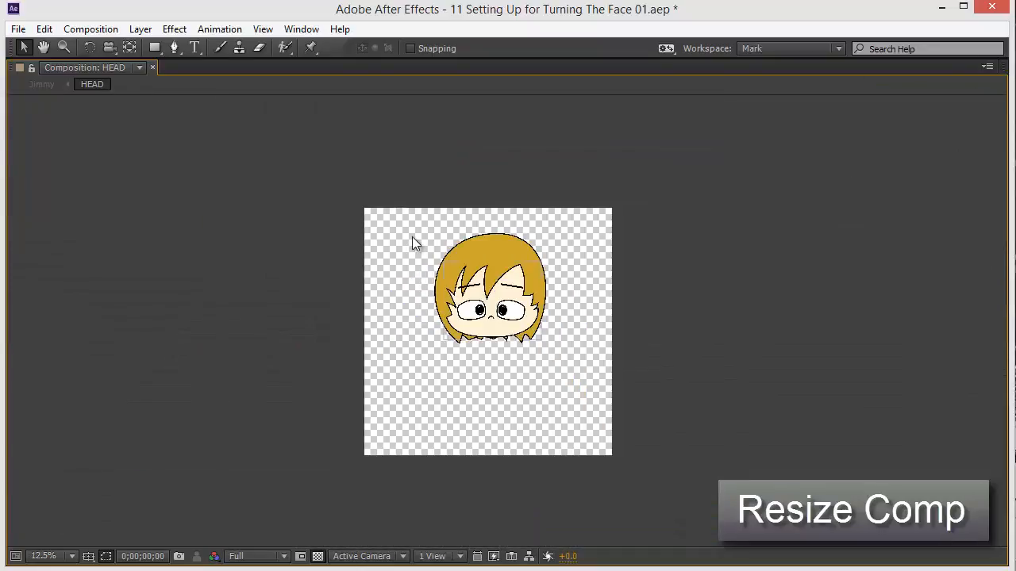
key("grave")
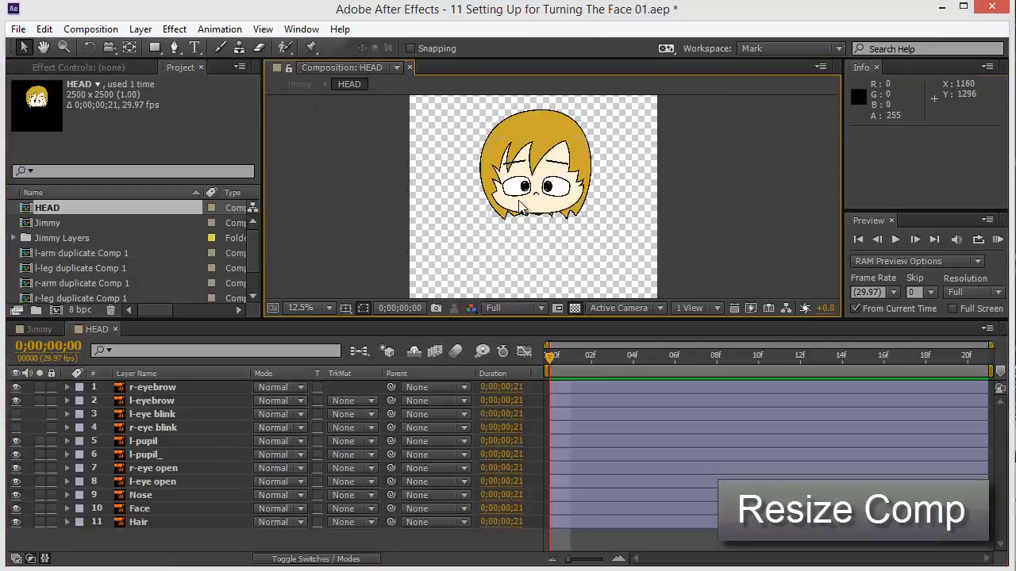
left_click_drag(519, 201, 491, 227)
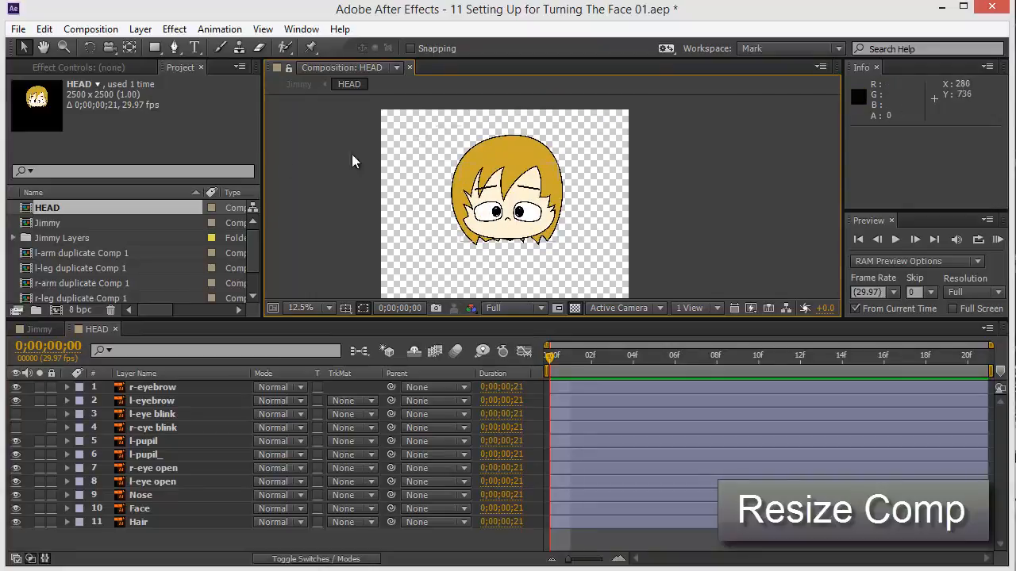
Switch repeatedly between the Jimmy and HEAD compositions to compare the main character composition with its nested head.
left_click(29, 329)
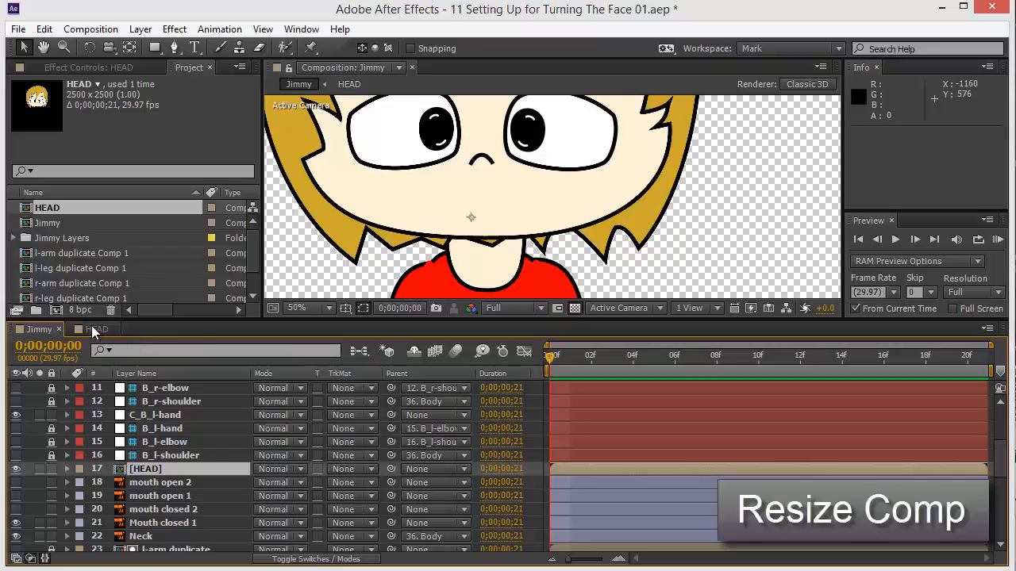
left_click(93, 329)
left_click(38, 325)
left_click(82, 329)
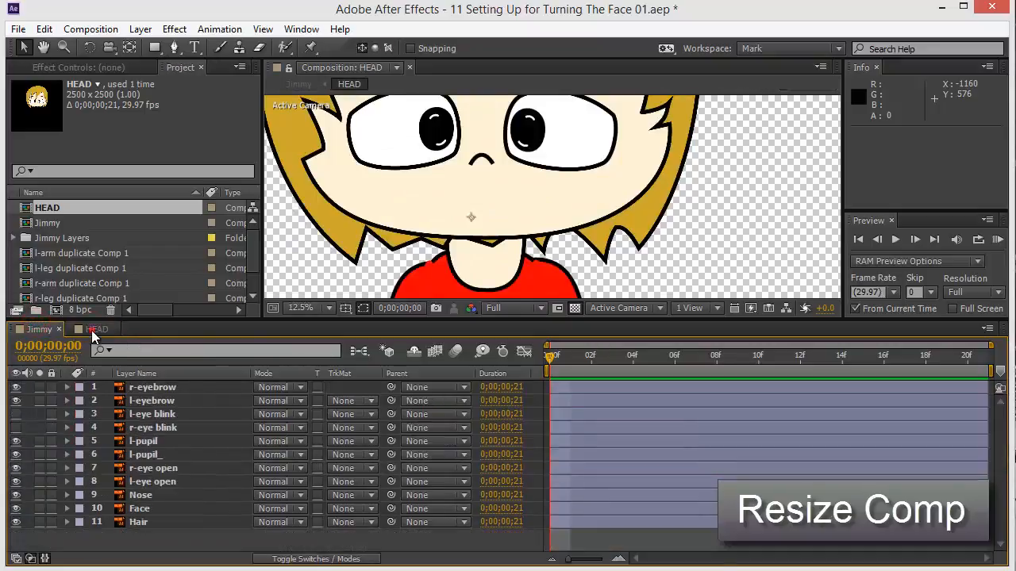
left_click(41, 330)
left_click(80, 327)
left_click(41, 325)
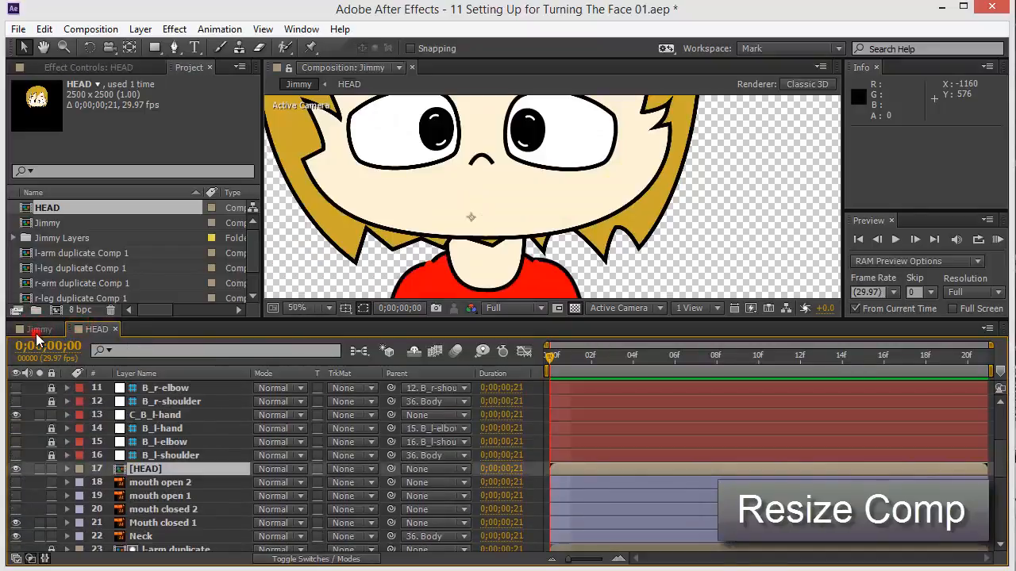
left_click(95, 328)
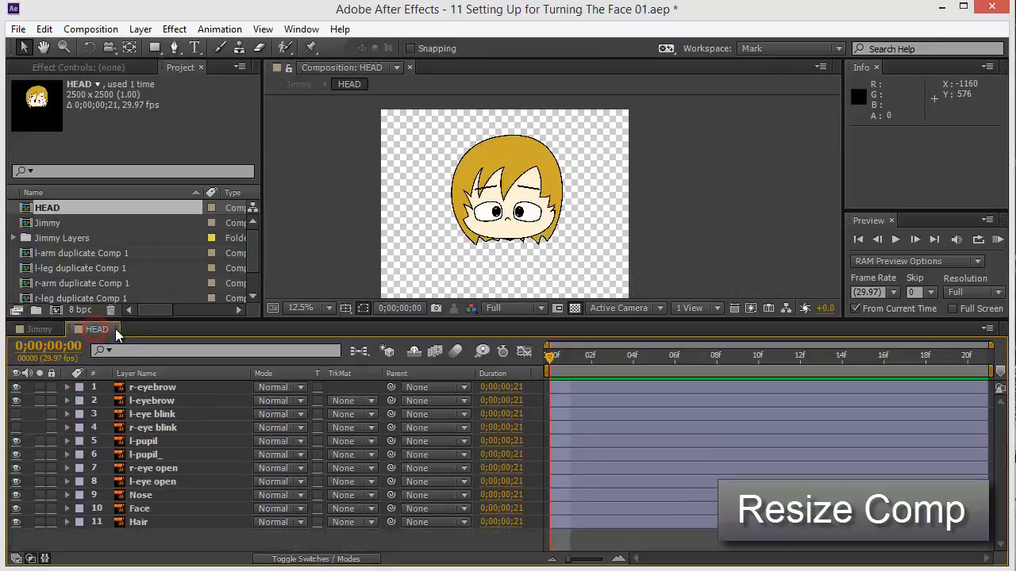
Close the HEAD composition, reopen it from the project items, and return to the Jimmy composition.
left_click(115, 328)
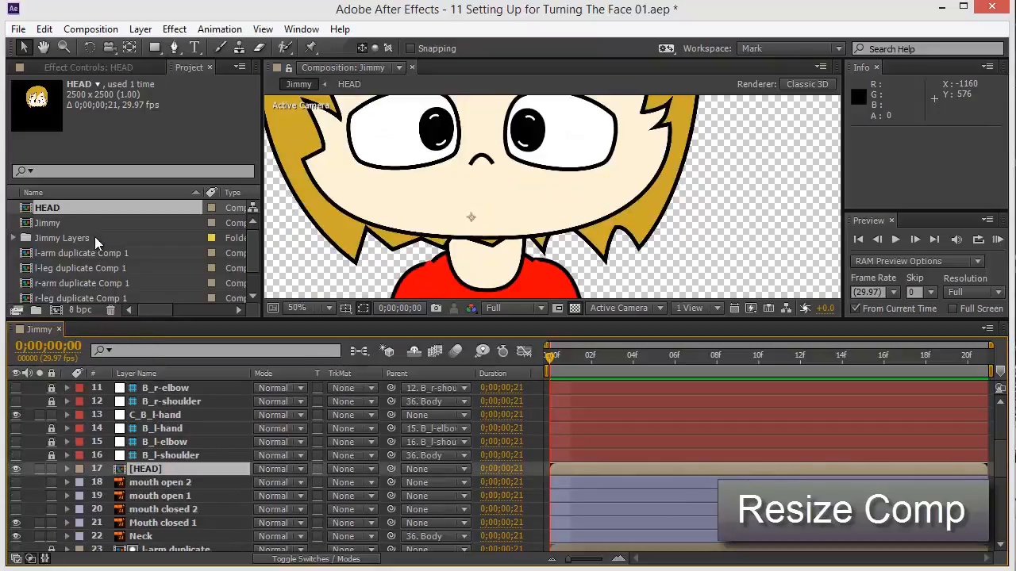
double_click(48, 208)
left_click(40, 329)
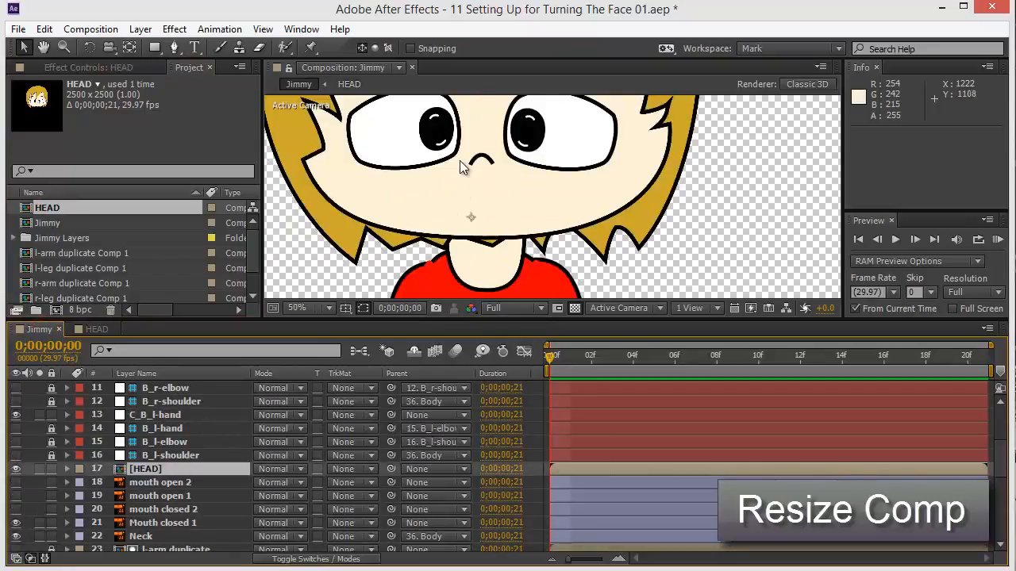
Move the HEAD layer in Jimmy to position 1906, 570 to expose its oversized frame, and undo the move.
key("comma")
key("comma")
key("comma")
key("comma")
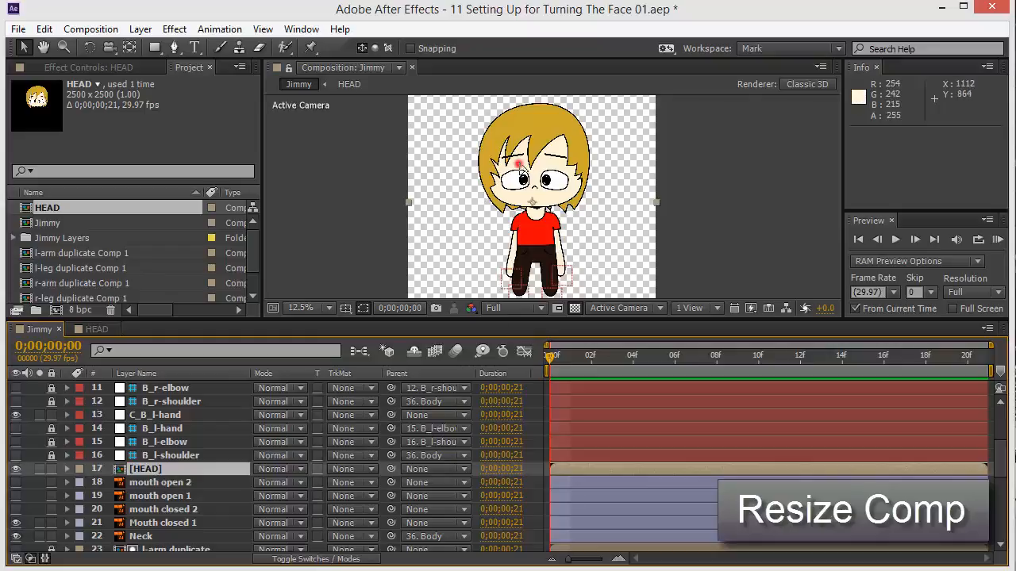
left_click_drag(516, 164, 581, 96)
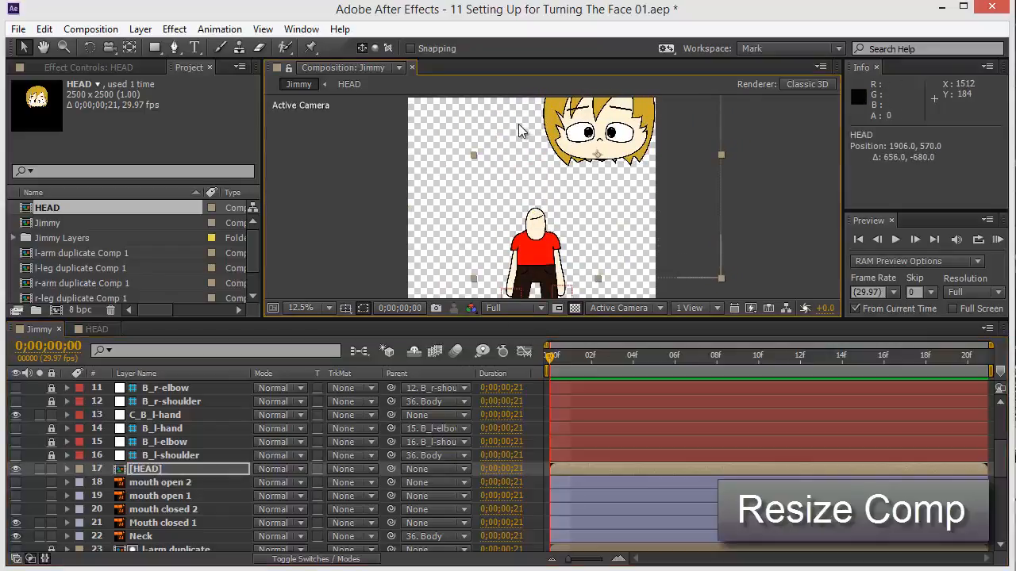
key("comma")
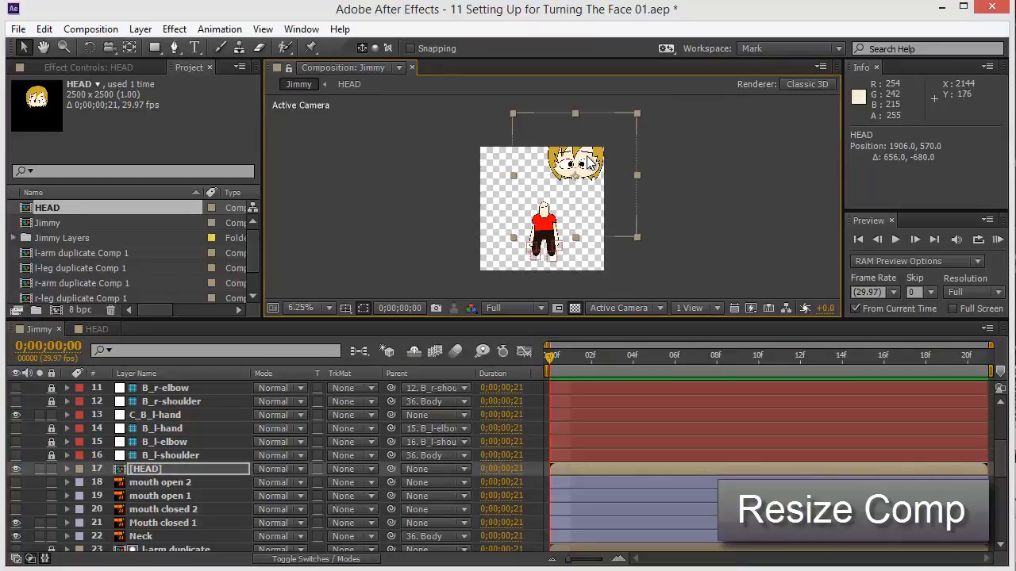
key("ctrl+z")
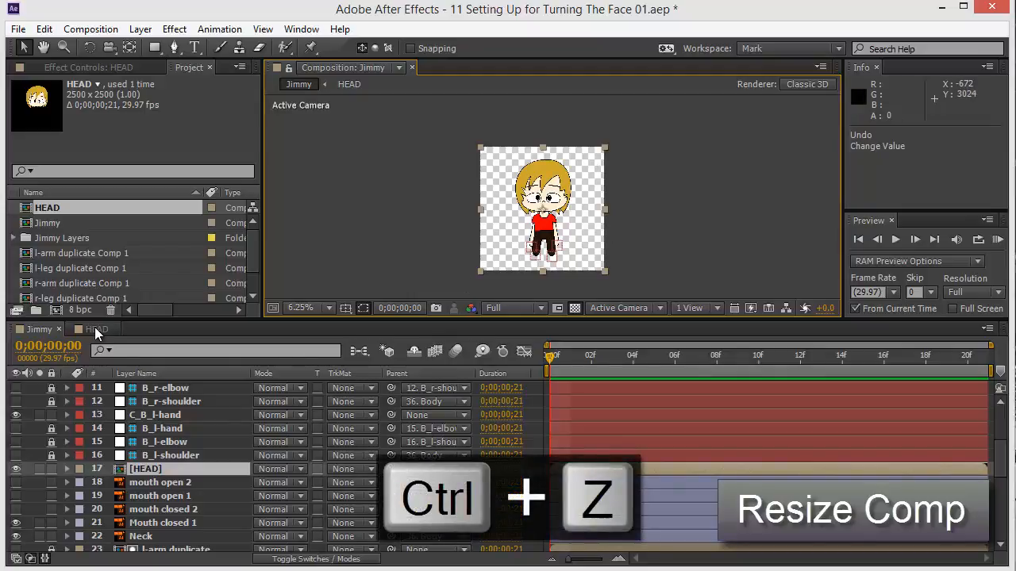
Try resizing the HEAD composition to 2458 × 2424 px in its composition settings, and cancel the change.
mouse_move(94, 327)
left_mouse_down()
mouse_move(48, 327)
mouse_move(93, 327)
left_mouse_up()
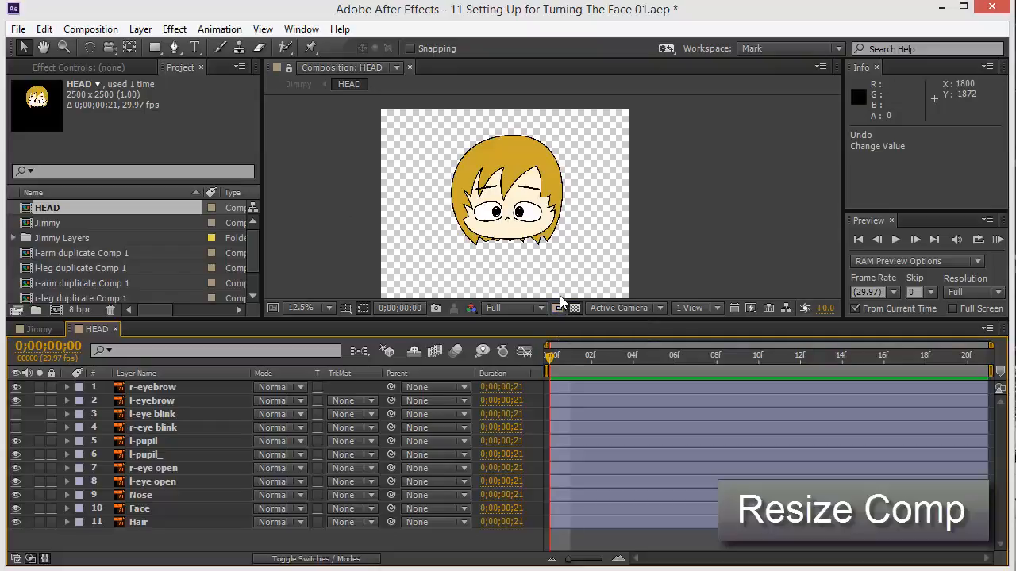
left_click(90, 30)
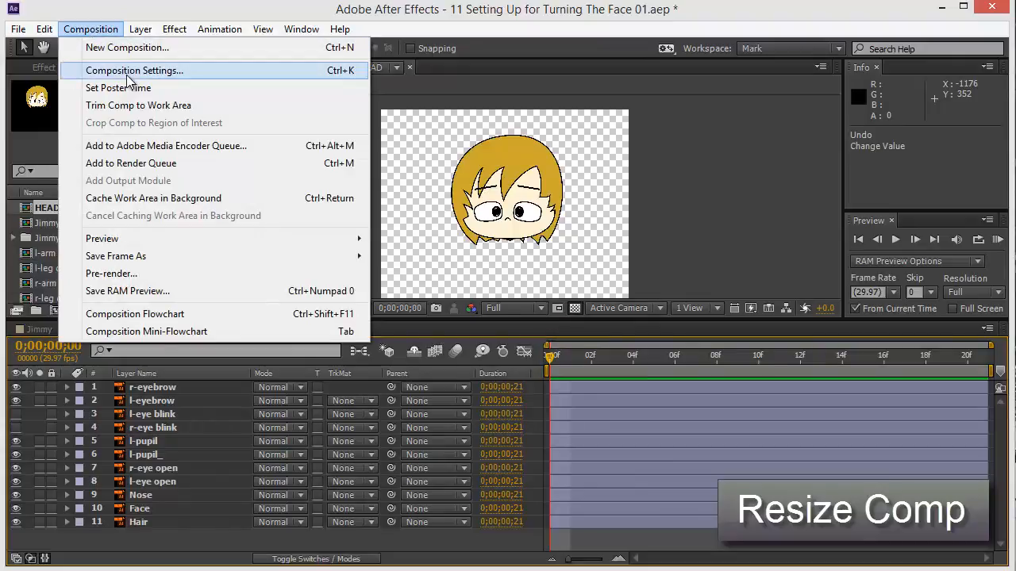
left_click(459, 9)
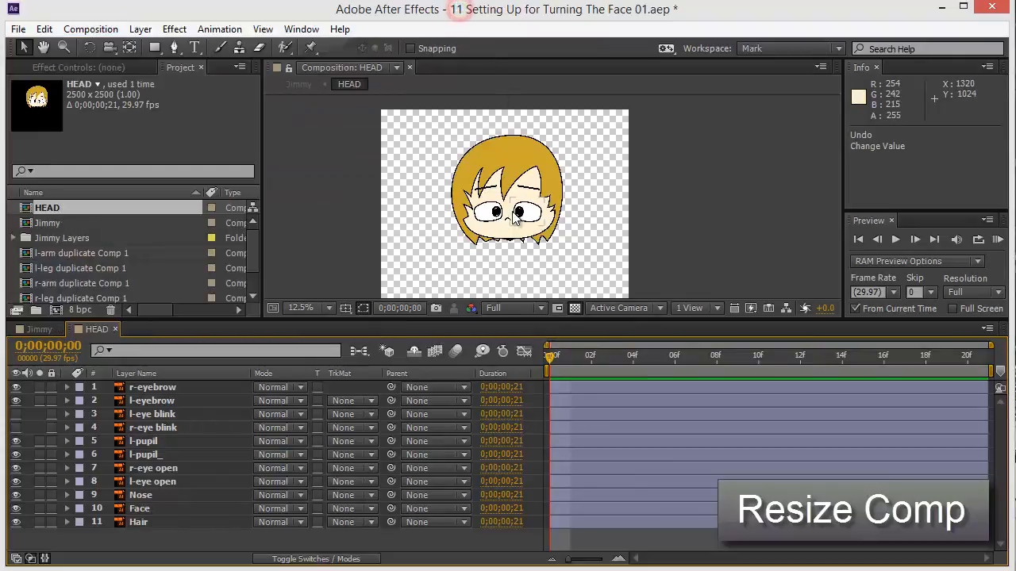
key("ctrl+k")
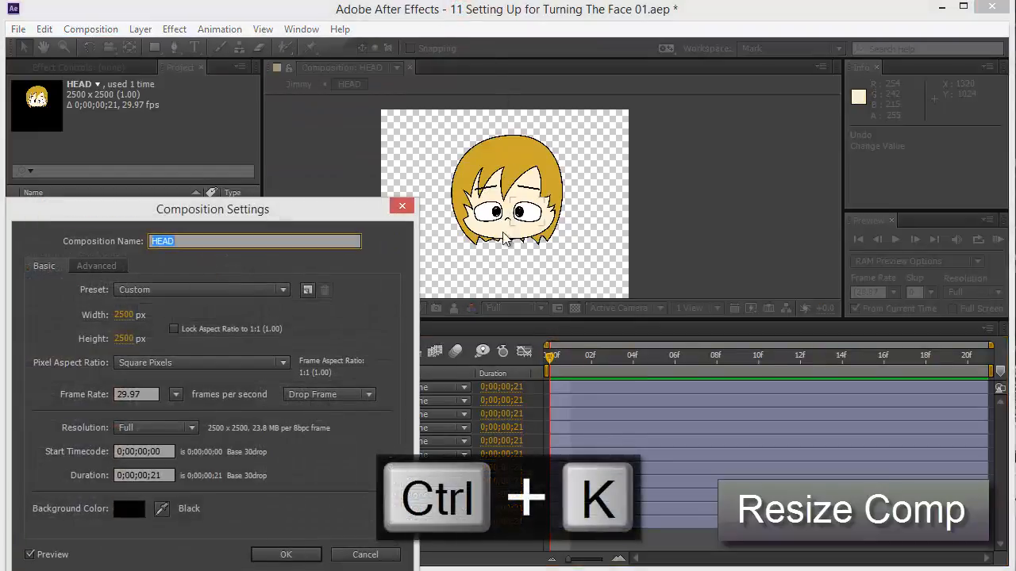
left_click_drag(280, 207, 580, 110)
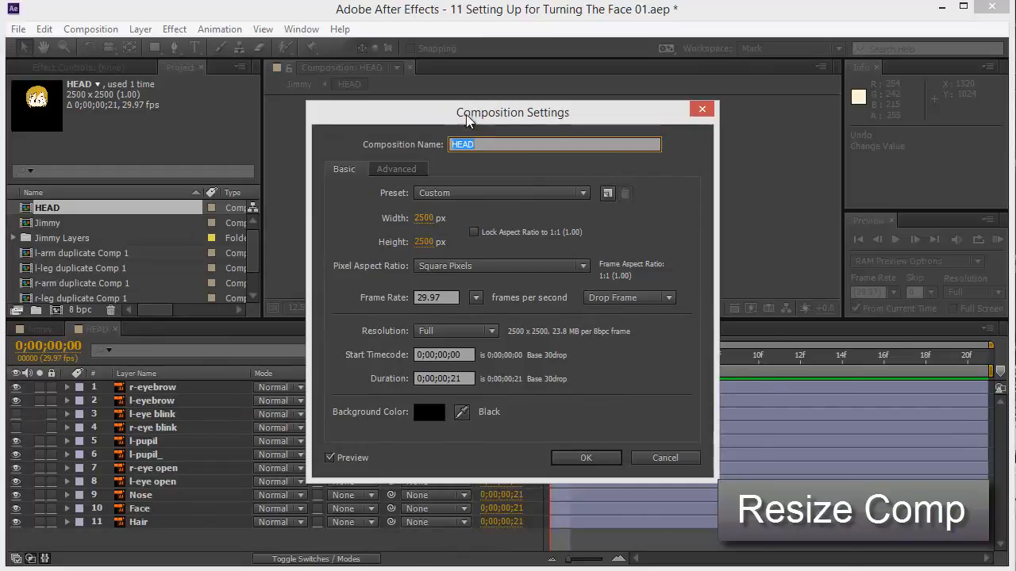
left_click_drag(466, 114, 790, 141)
left_click_drag(744, 246, 697, 245)
left_click_drag(750, 270, 691, 270)
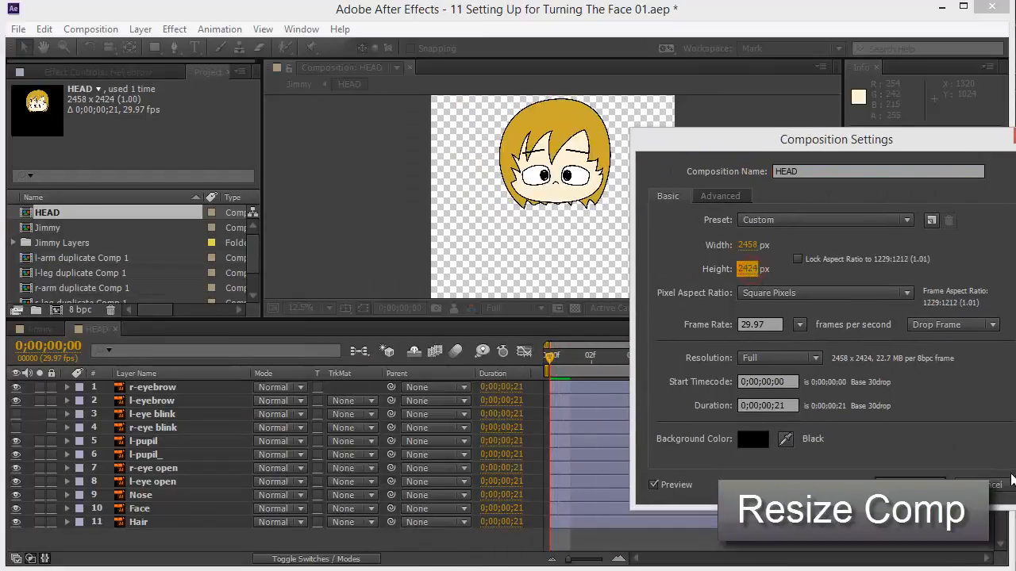
left_click(991, 484)
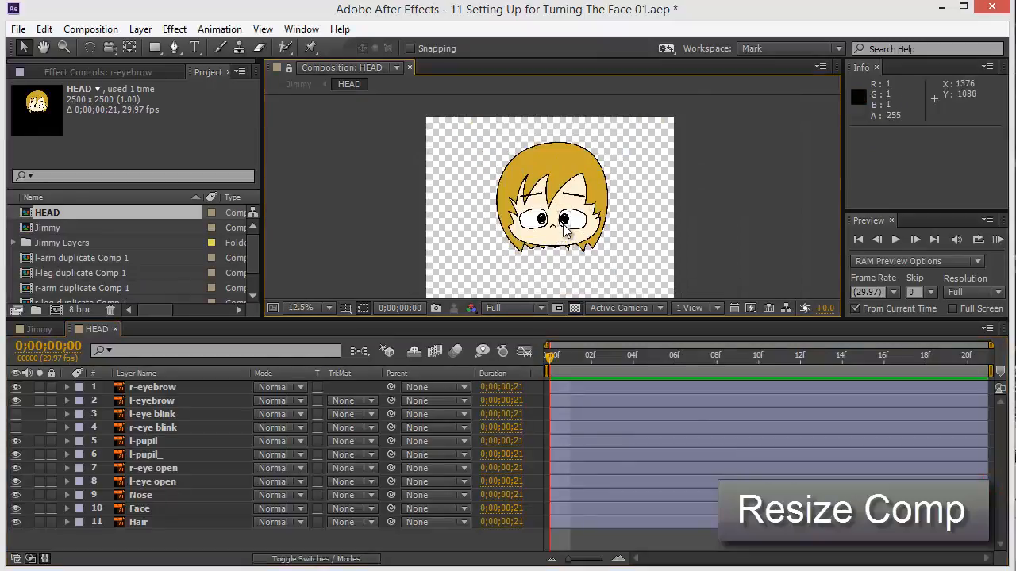
Draw a region of interest about 1584 × 1200 px around the head, leaving extra space on both sides.
left_click(557, 309)
left_click_drag(472, 133, 629, 254)
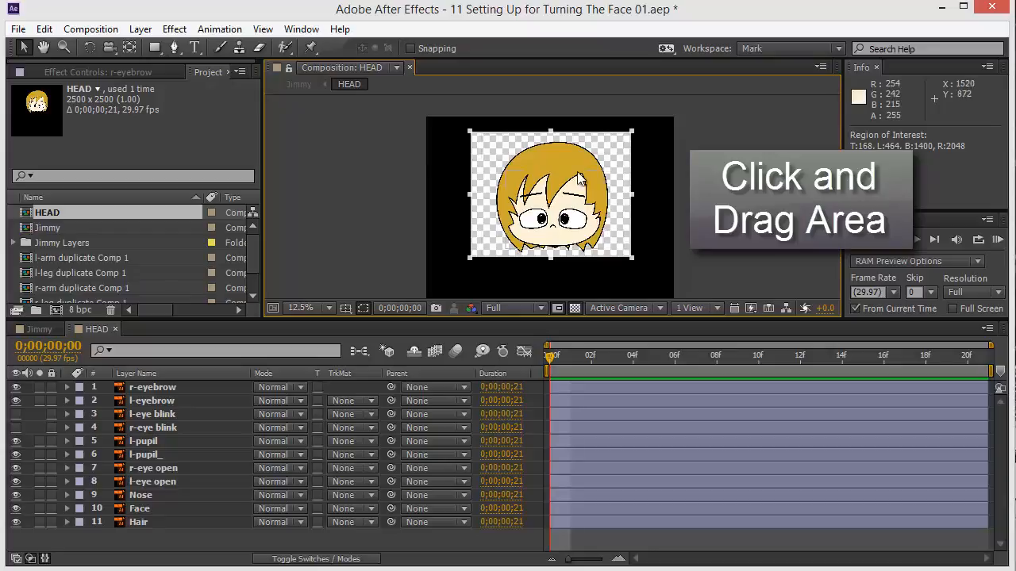
scroll(571, 163, "up", 1)
key("grave")
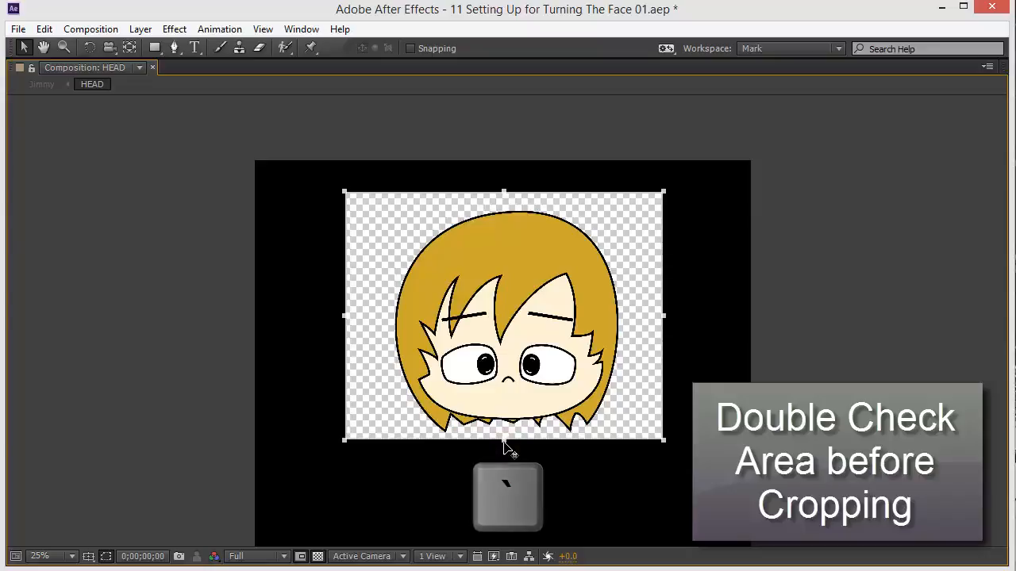
left_click_drag(505, 192, 507, 200)
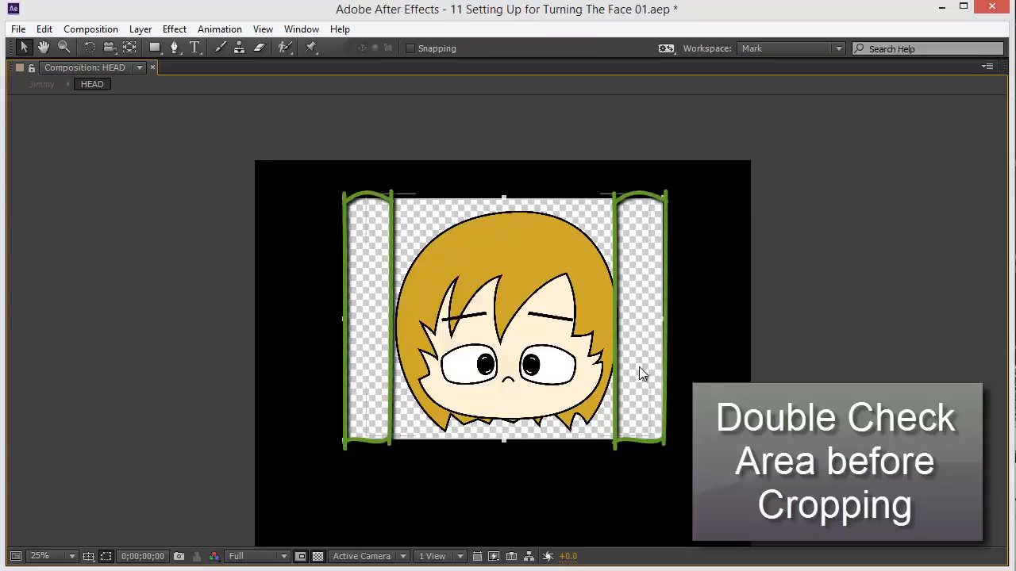
Crop the HEAD composition to the region of interest and return to the full panel layout.
left_click(89, 30)
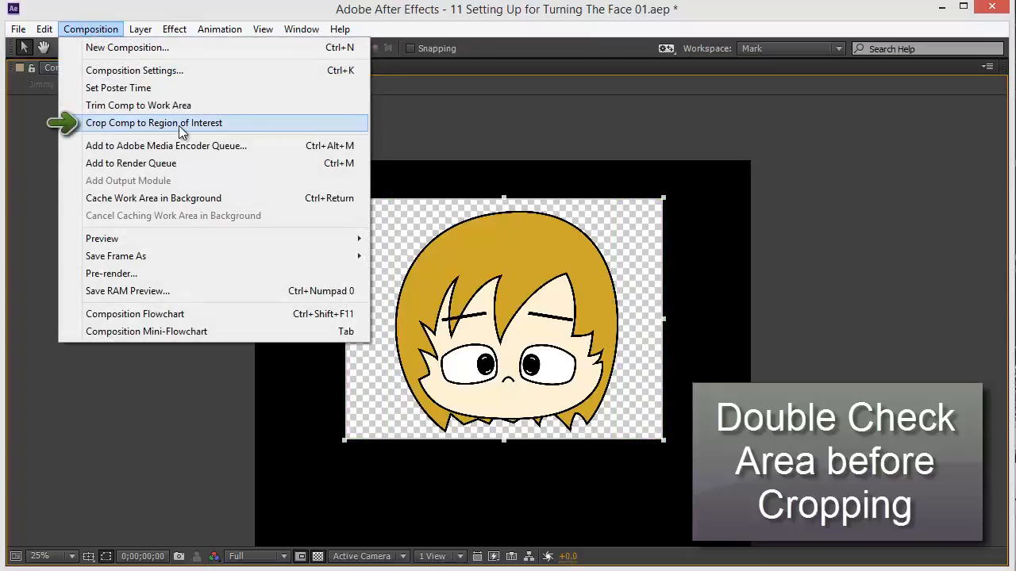
left_click(181, 127)
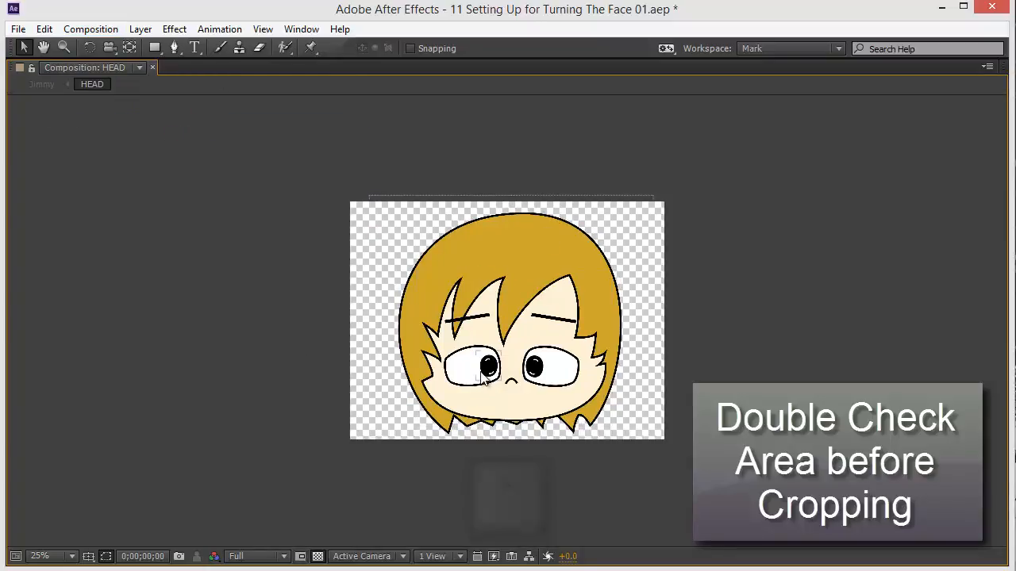
key("grave")
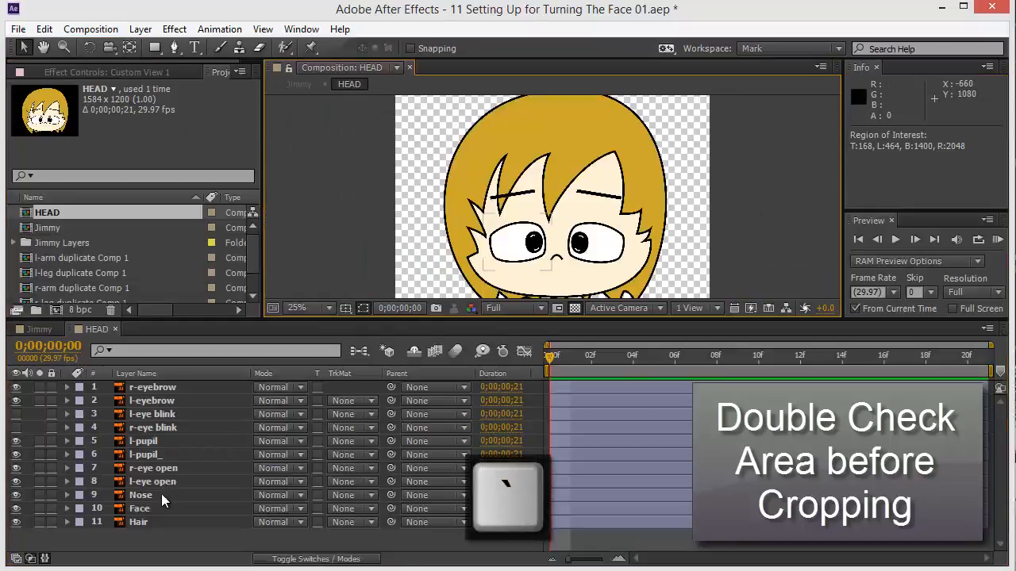
Create shapes from the Face vector layer and hide the resulting outline layer.
left_click(142, 508)
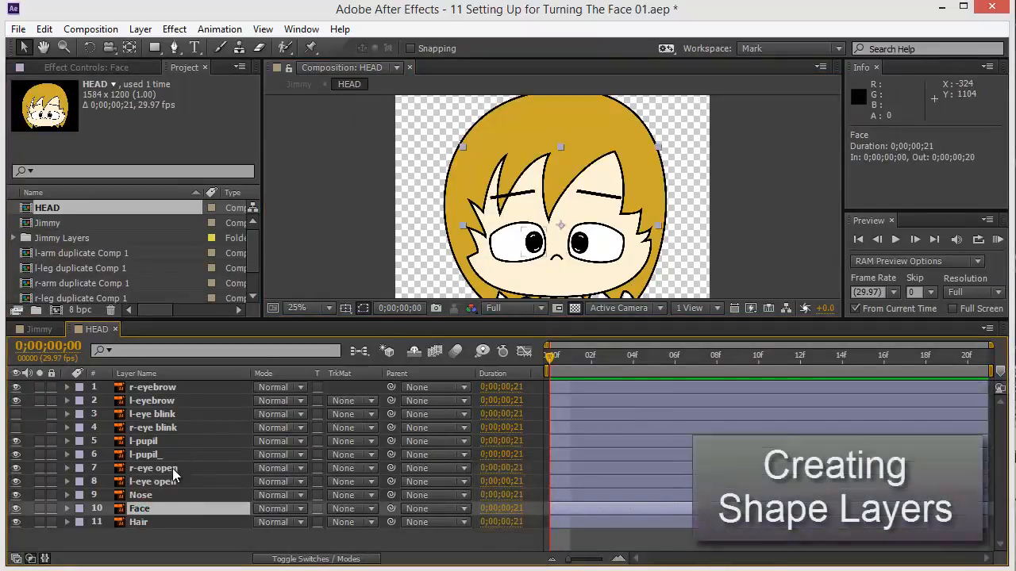
left_click(165, 428)
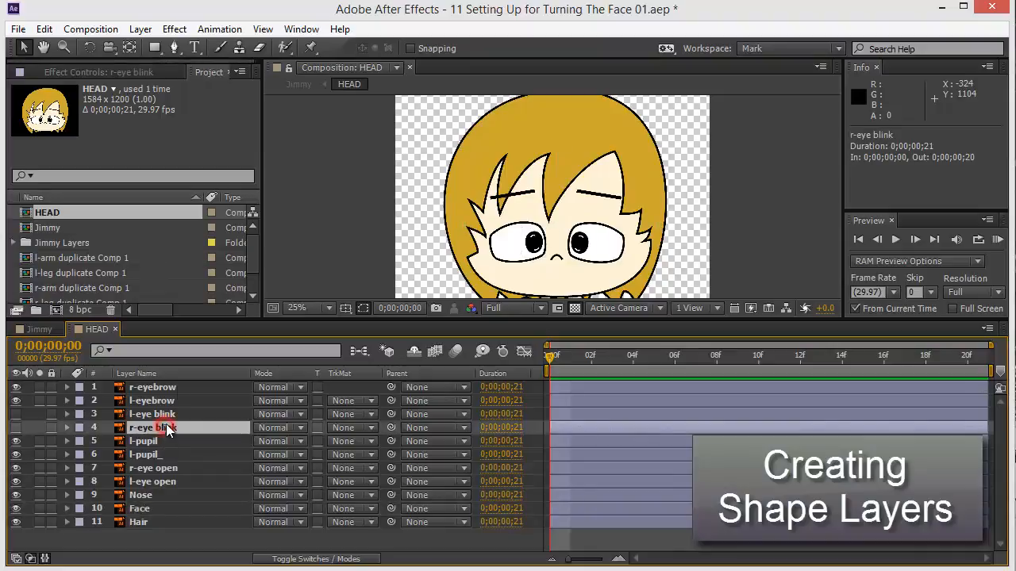
left_click(145, 509)
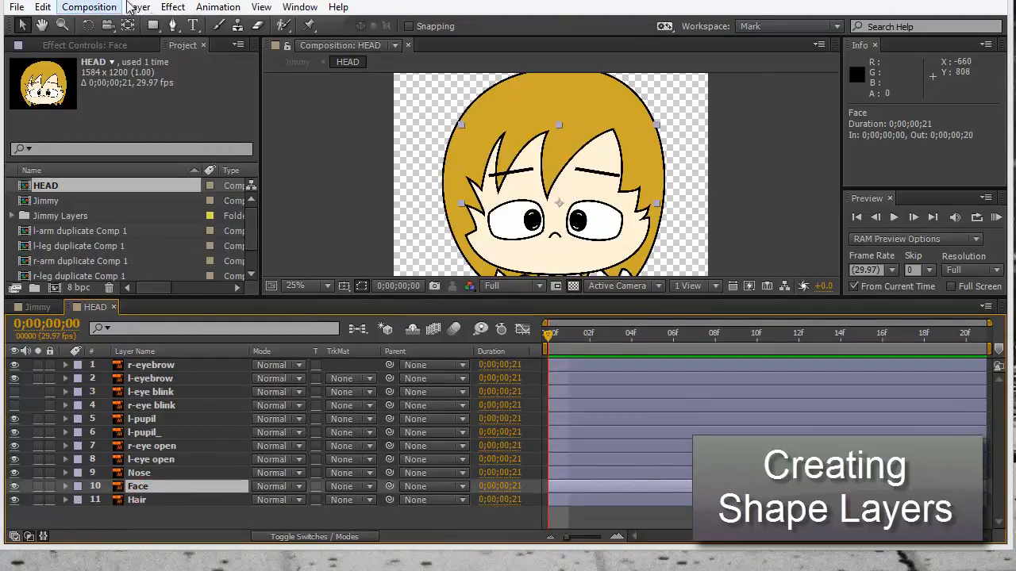
left_click(138, 7)
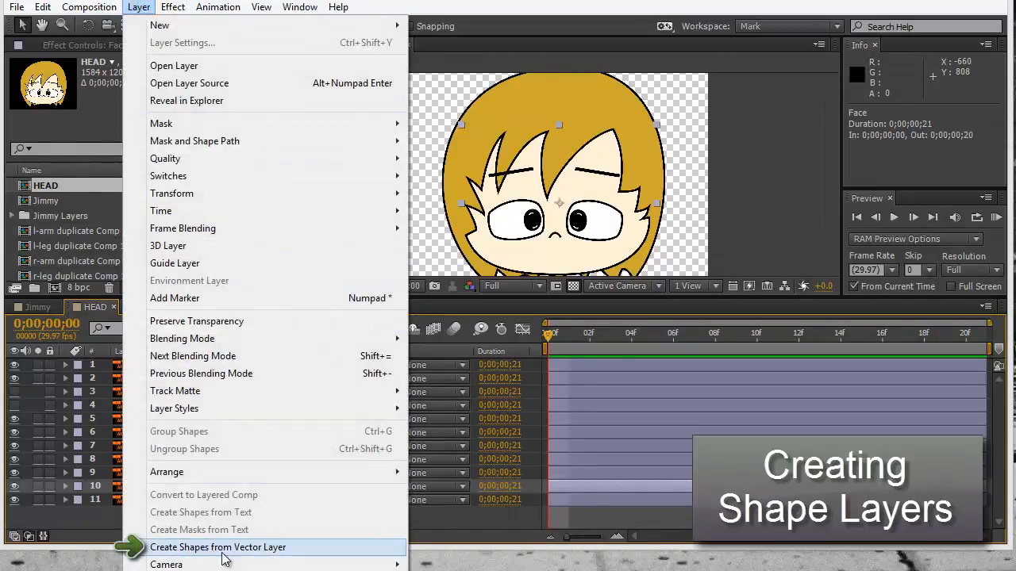
left_click(275, 548)
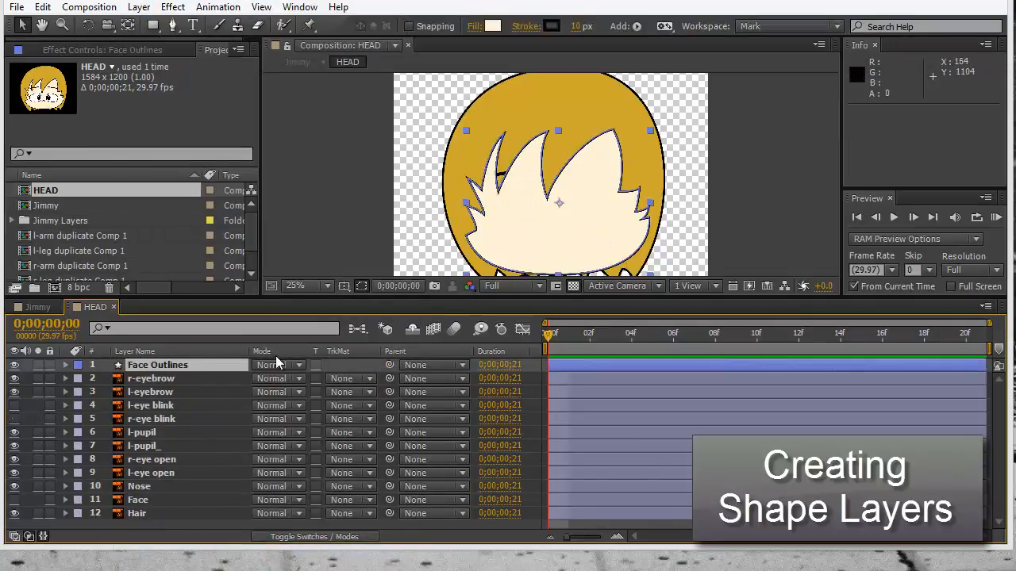
left_click_drag(127, 373, 190, 373)
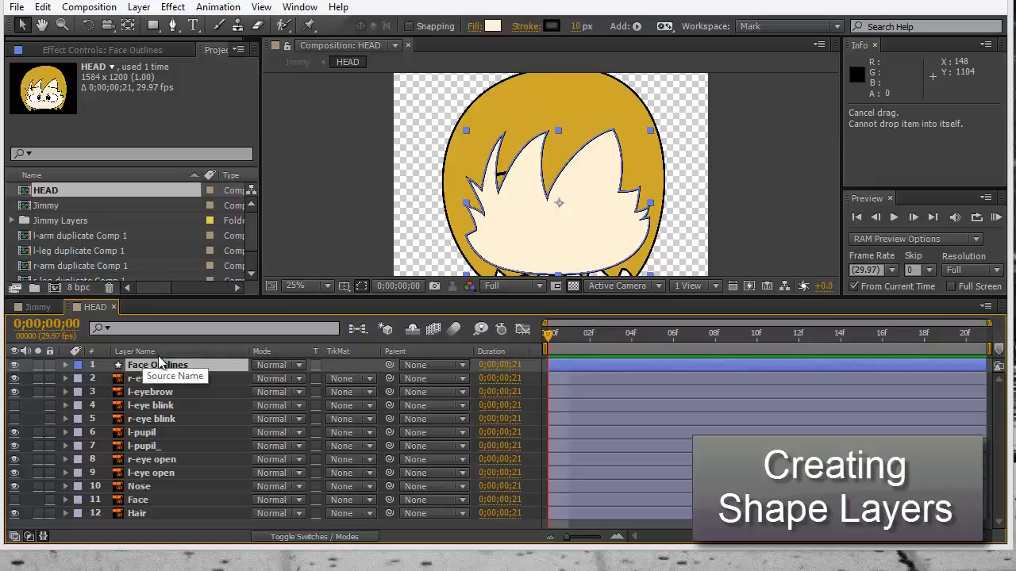
left_click(14, 365)
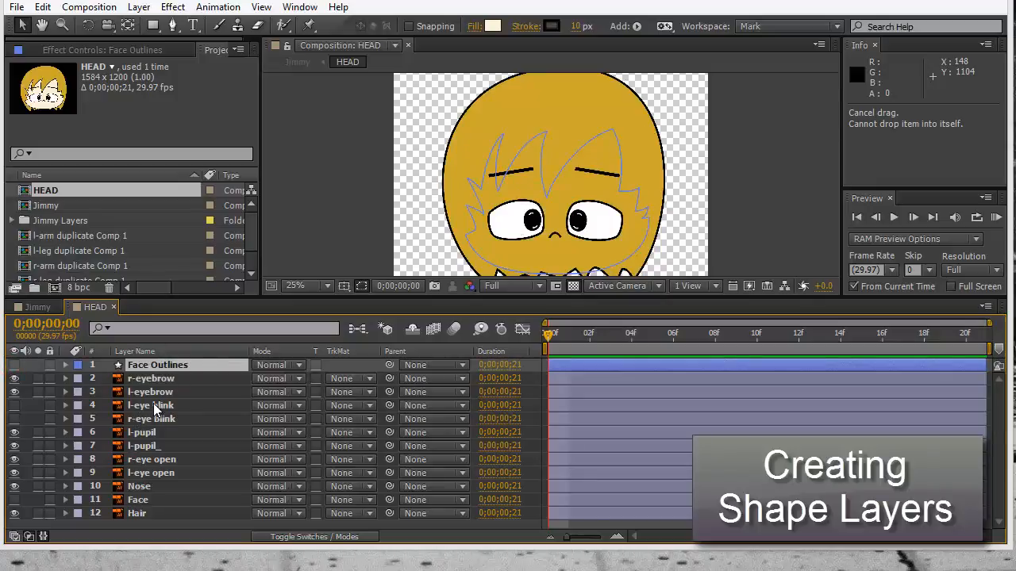
Turn the original Face vector layer's visibility back on, then enlarge the composition view around the face and deselect all layers.
left_click(152, 418)
scroll(545, 233, "down", 1)
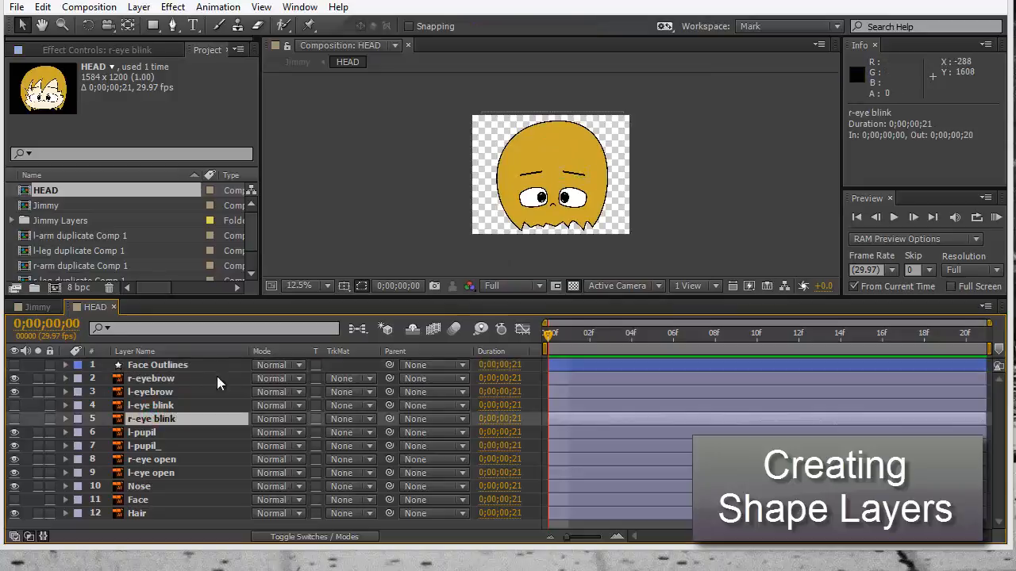
left_click(136, 500)
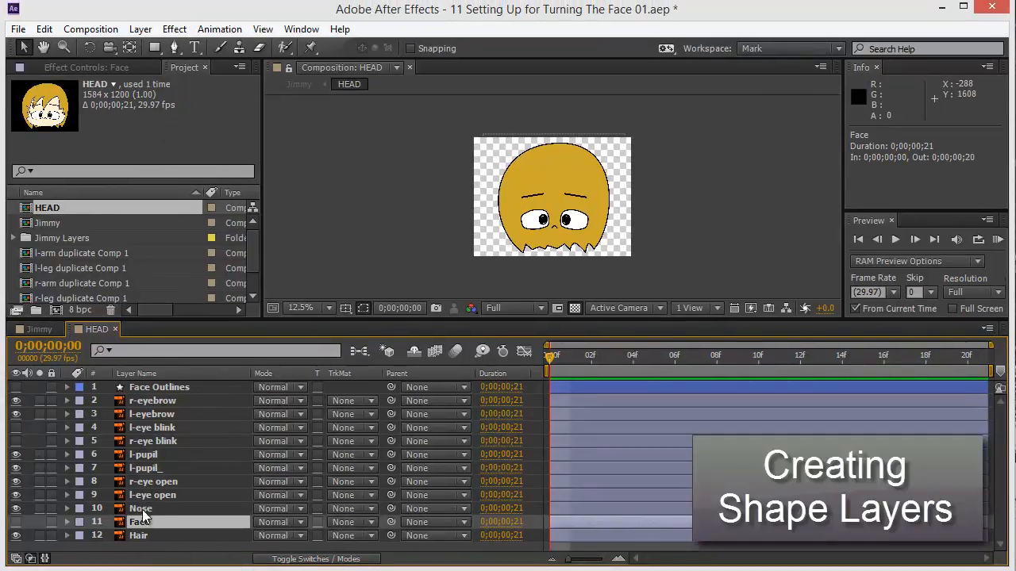
left_click(16, 535)
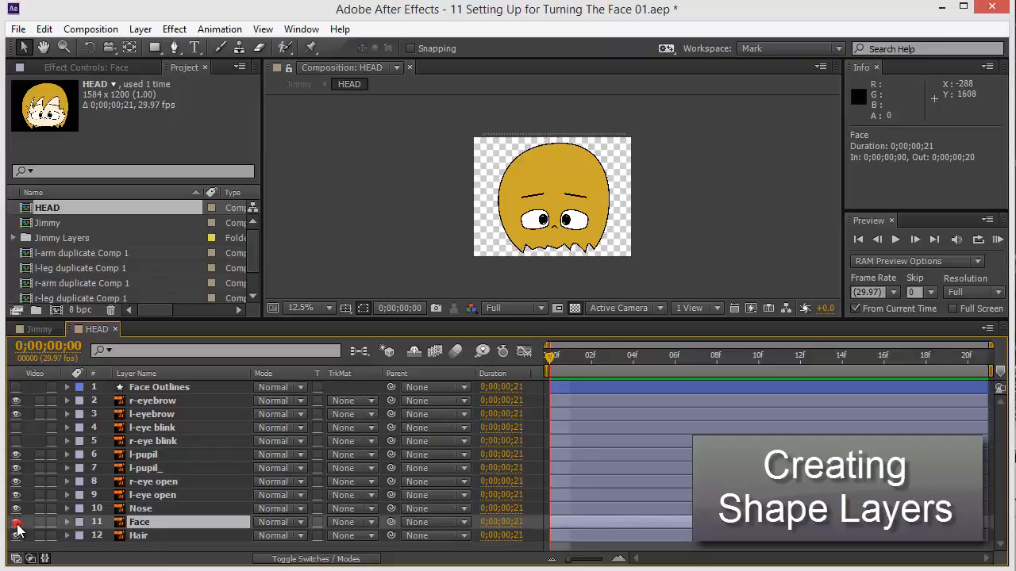
left_click(150, 527)
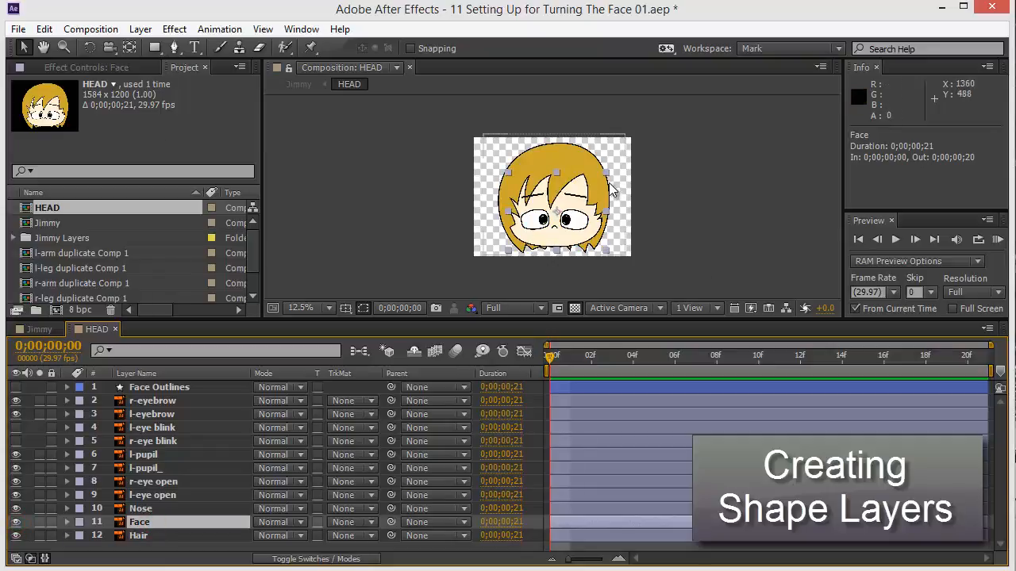
scroll(539, 205, "up", 1)
scroll(556, 235, "up", 1)
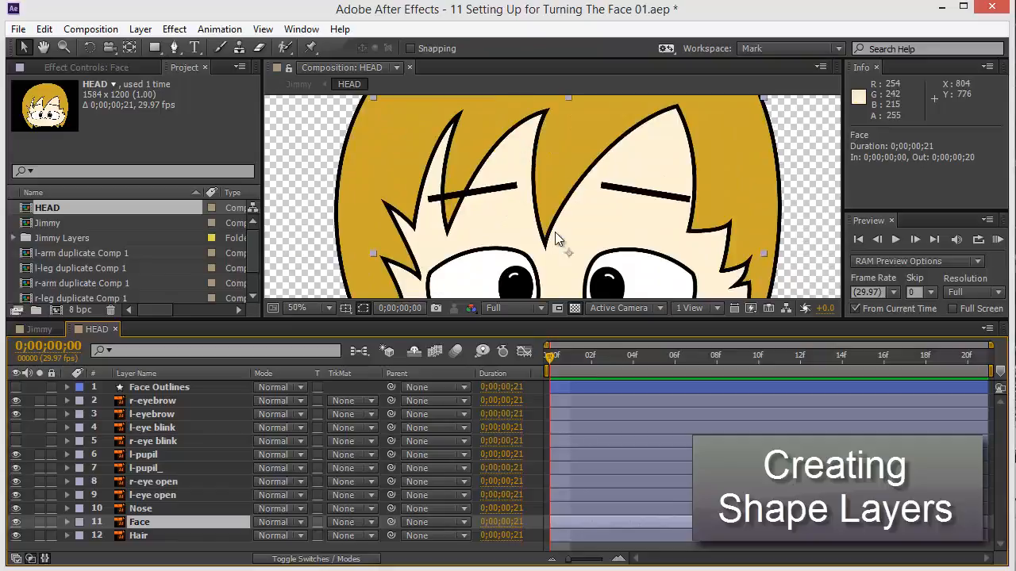
left_click_drag(566, 227, 571, 179)
key("grave")
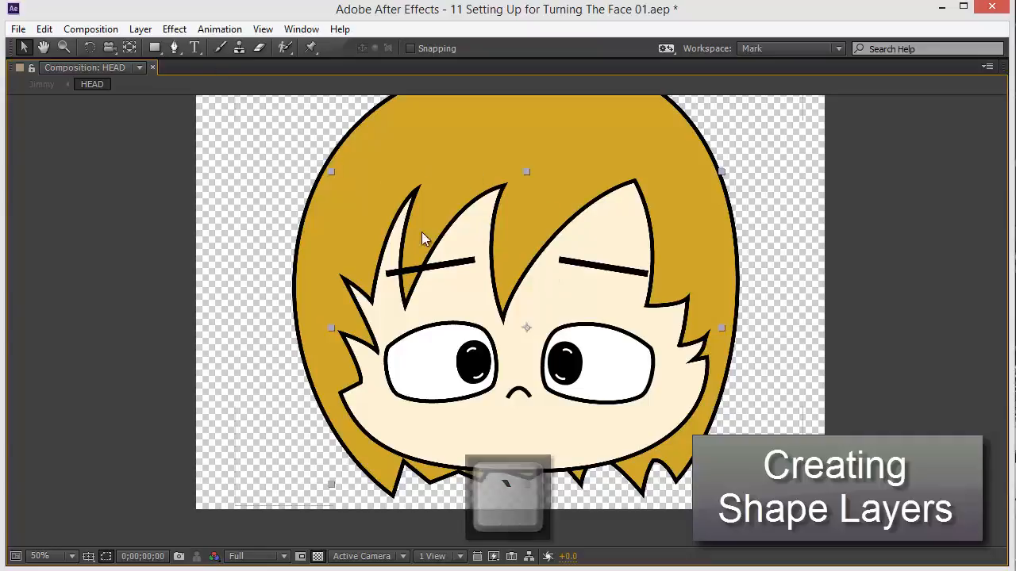
left_click(883, 313)
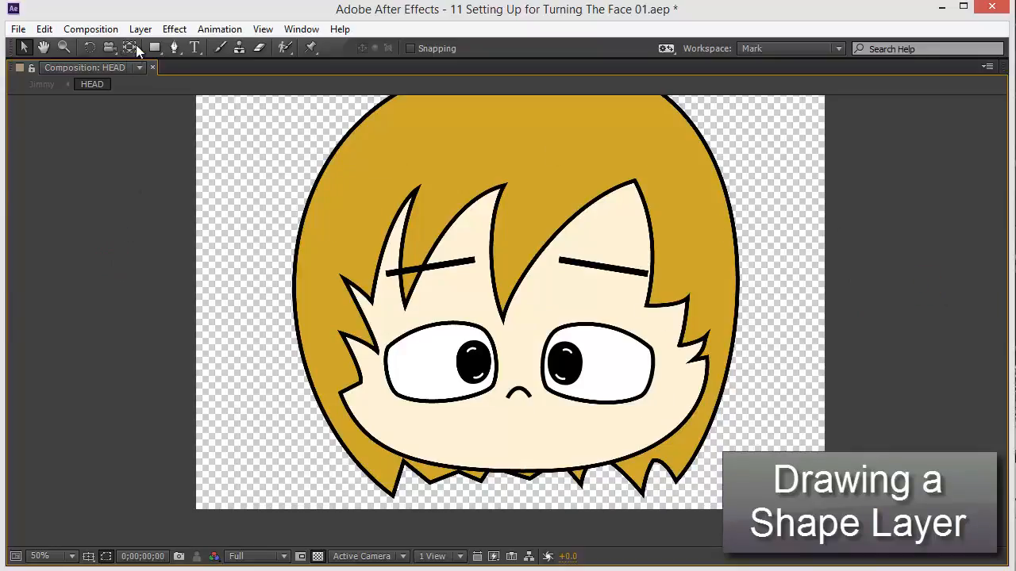
Start a shape with the Pen tool at the tip of the central hair strand and curve it up to the peak beside it.
key("g")
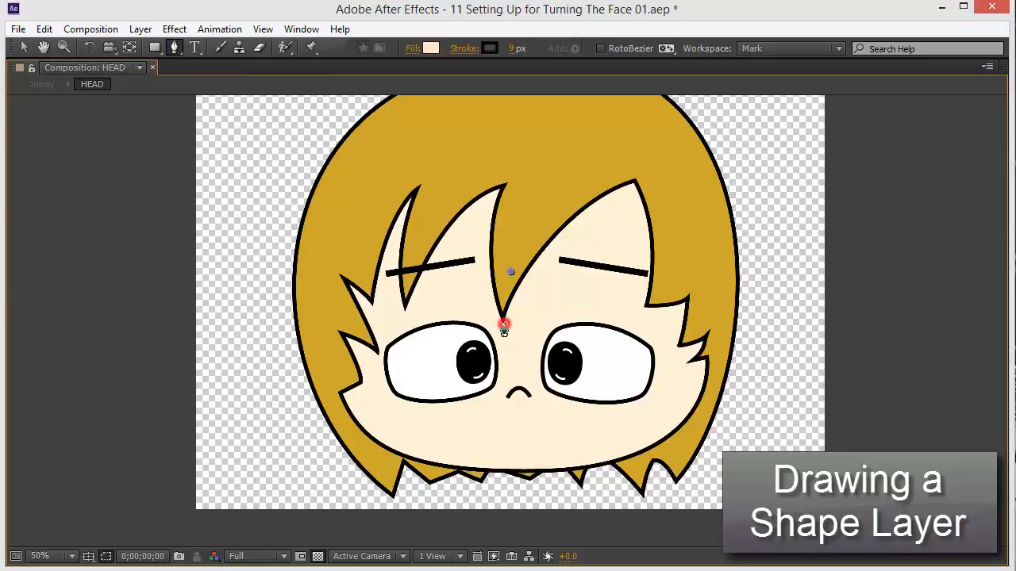
left_click_drag(504, 325, 477, 265)
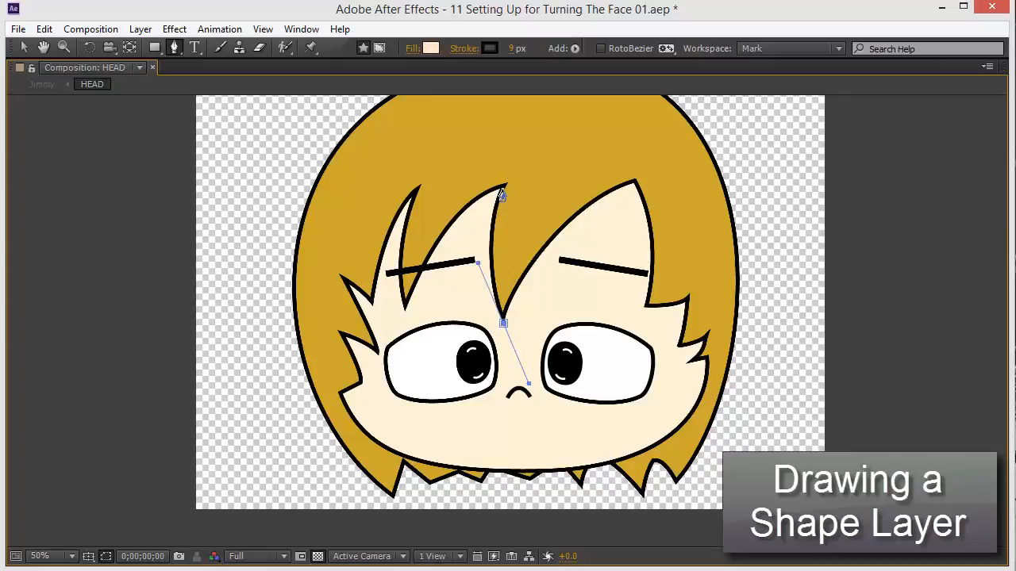
left_click_drag(505, 184, 520, 167)
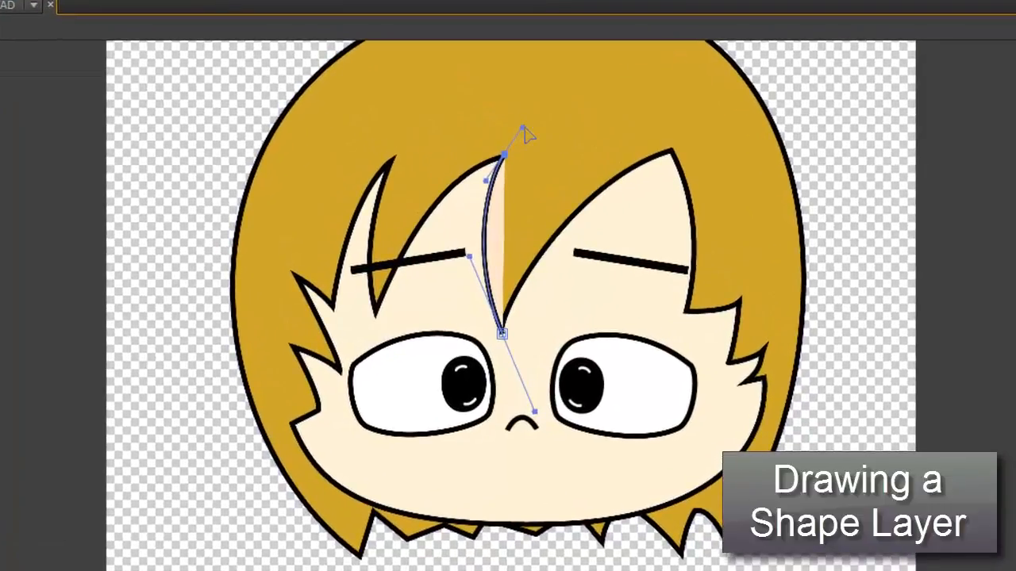
mouse_move(524, 132)
left_mouse_down()
mouse_move(442, 129)
mouse_move(515, 114)
mouse_move(534, 121)
left_mouse_up()
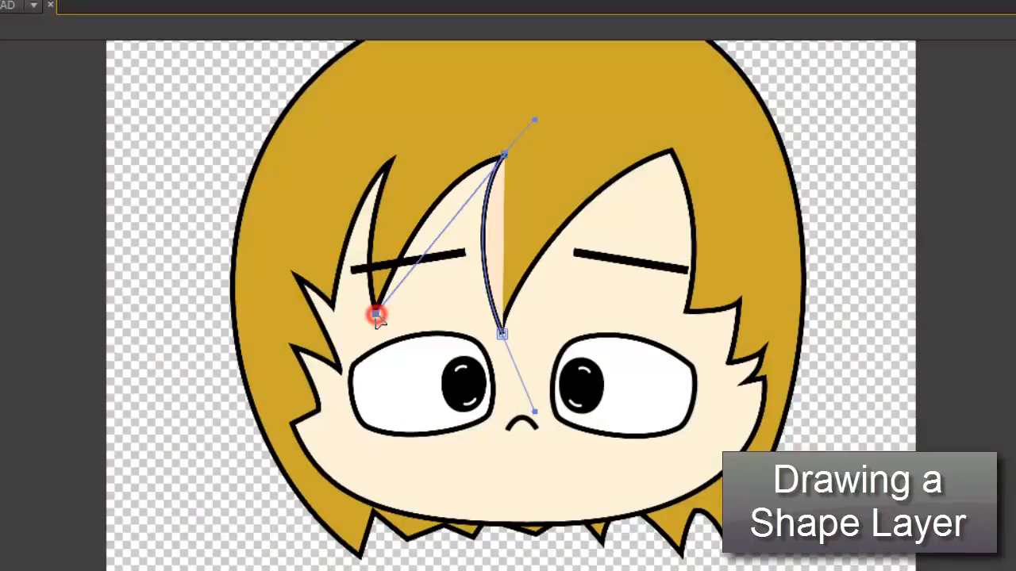
Try a curved segment to the neighbouring hair tip with the peak's direction handles still joined, and undo it.
left_click_drag(375, 315, 391, 419)
scroll(465, 141, "up", 1)
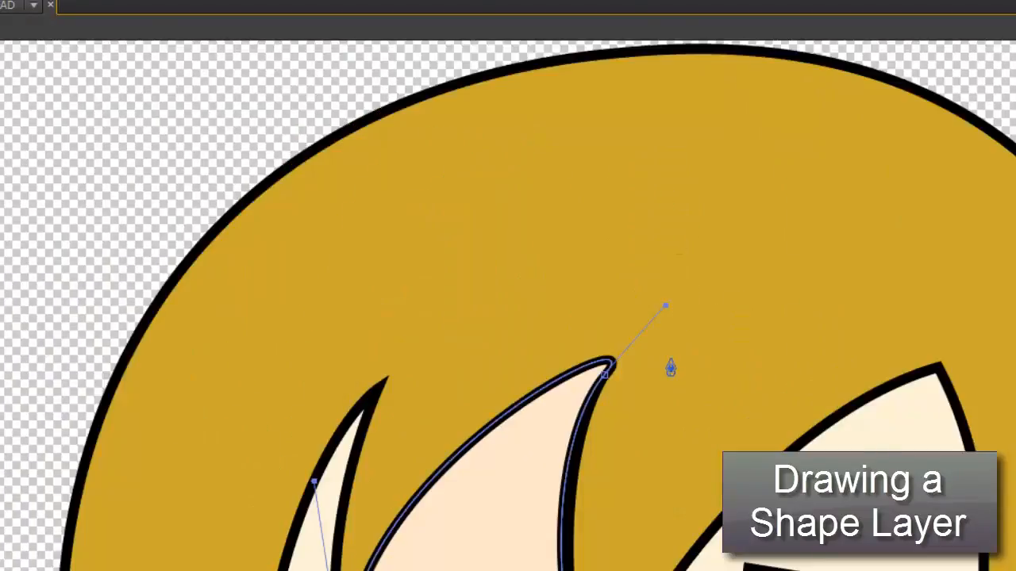
scroll(670, 366, "up", 1)
left_click_drag(425, 358, 665, 238)
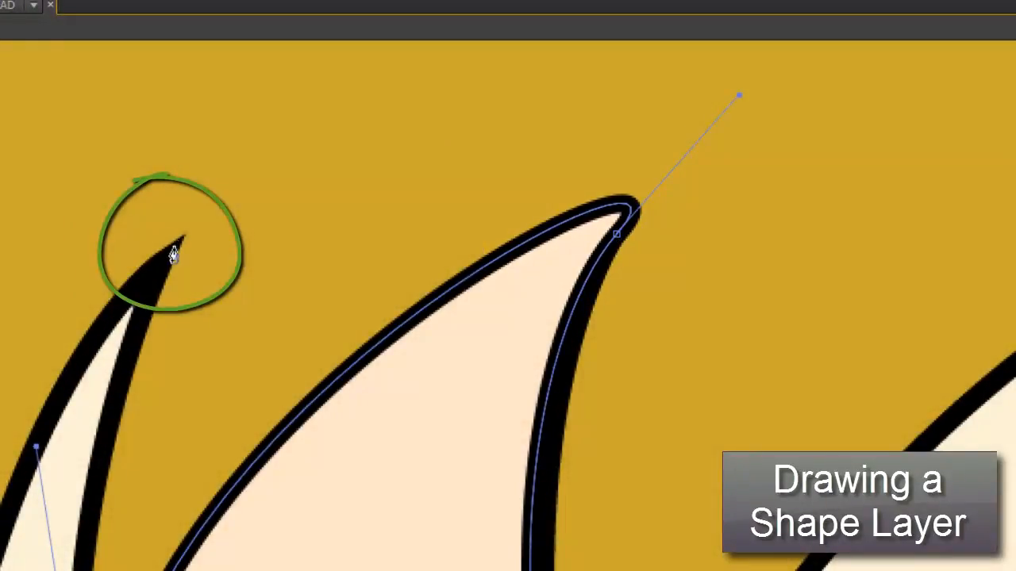
key("ctrl+minus")
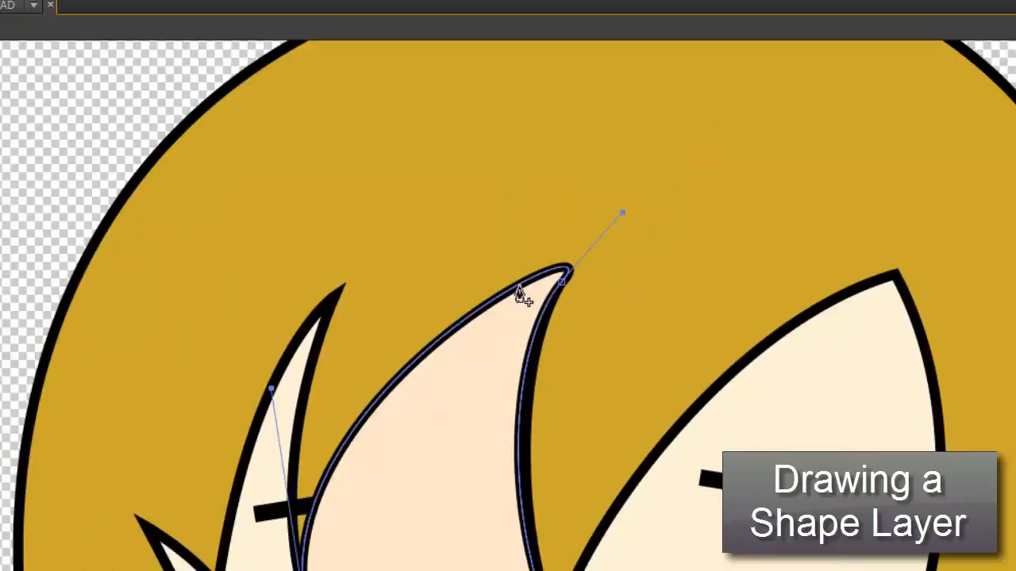
key("ctrl+z")
key("ctrl+z")
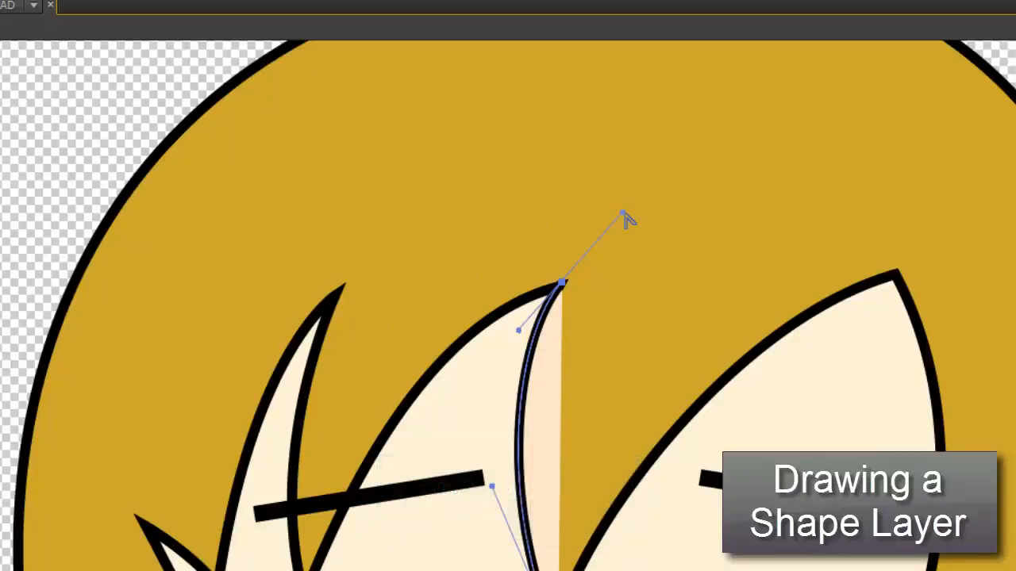
Break the direction handles at the peak and the neighbouring hair tip, tracing sharp-cornered curves on to the next narrow peak.
key("alt")
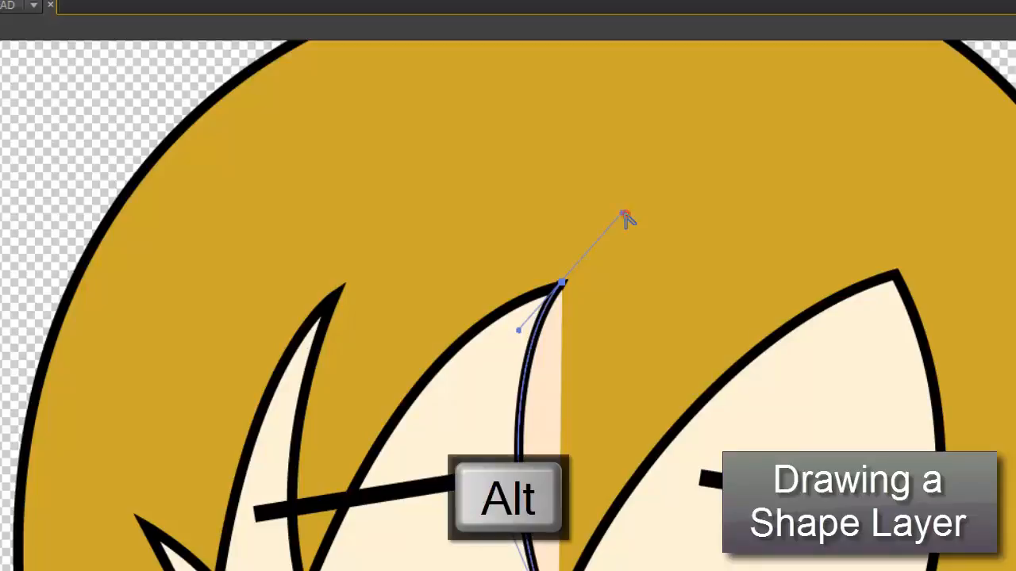
left_click_drag(625, 218, 459, 311)
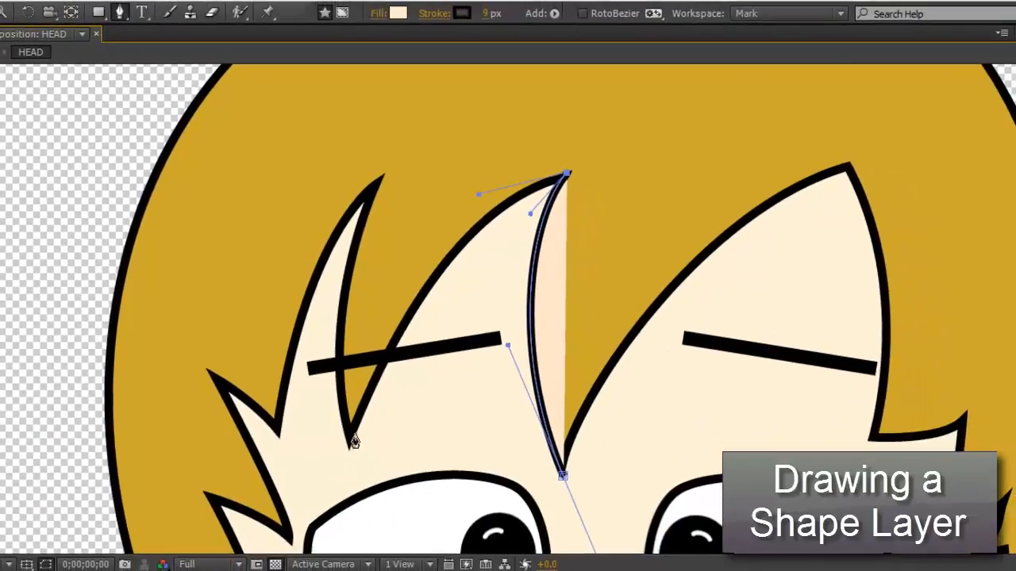
left_click(350, 443)
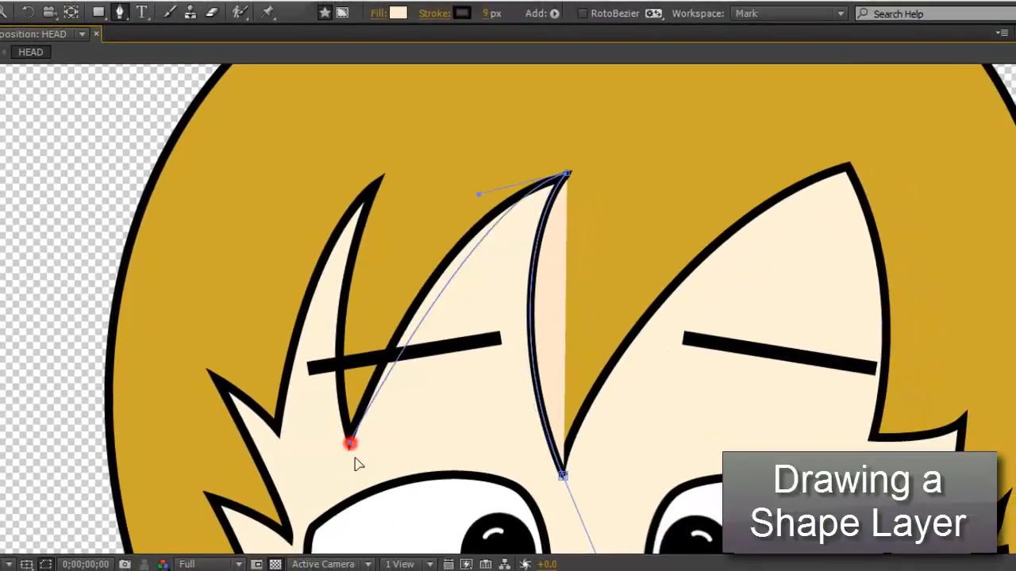
left_click_drag(350, 443, 336, 538)
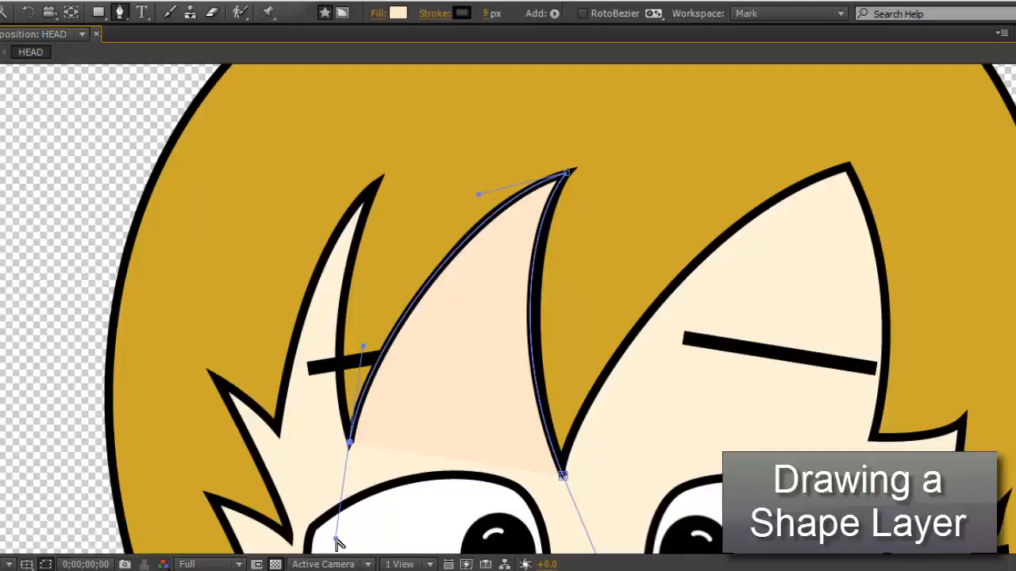
left_click_drag(336, 539, 316, 361)
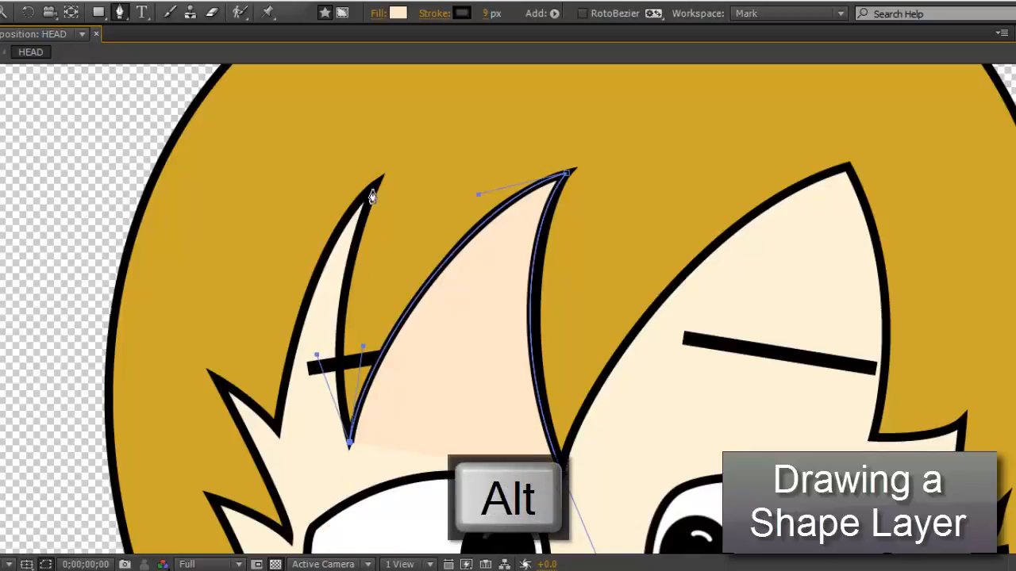
left_click_drag(373, 188, 395, 147)
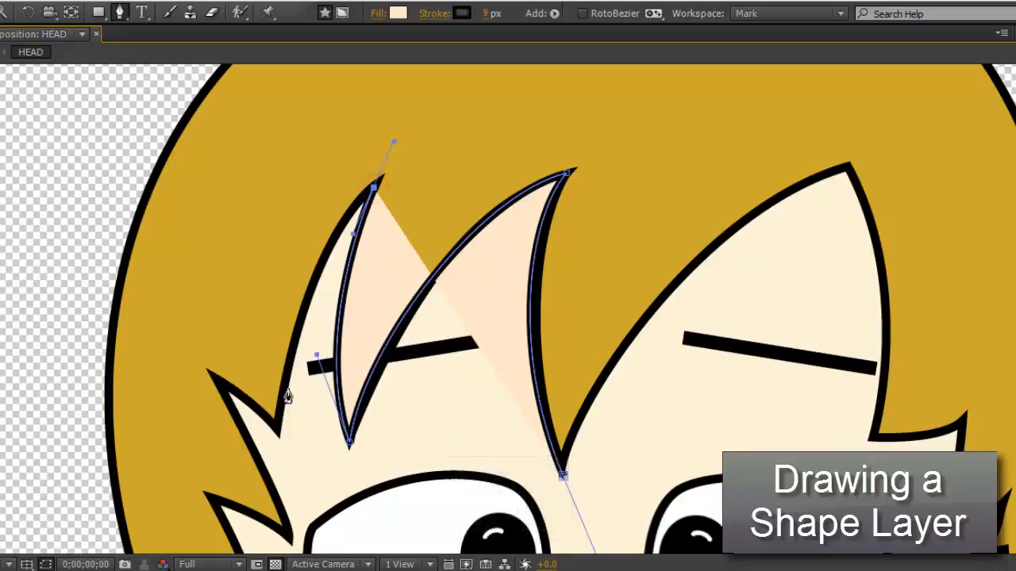
Delete the traced test shape and its leftover Shape Layer 1, restoring the full panel layout.
key("comma")
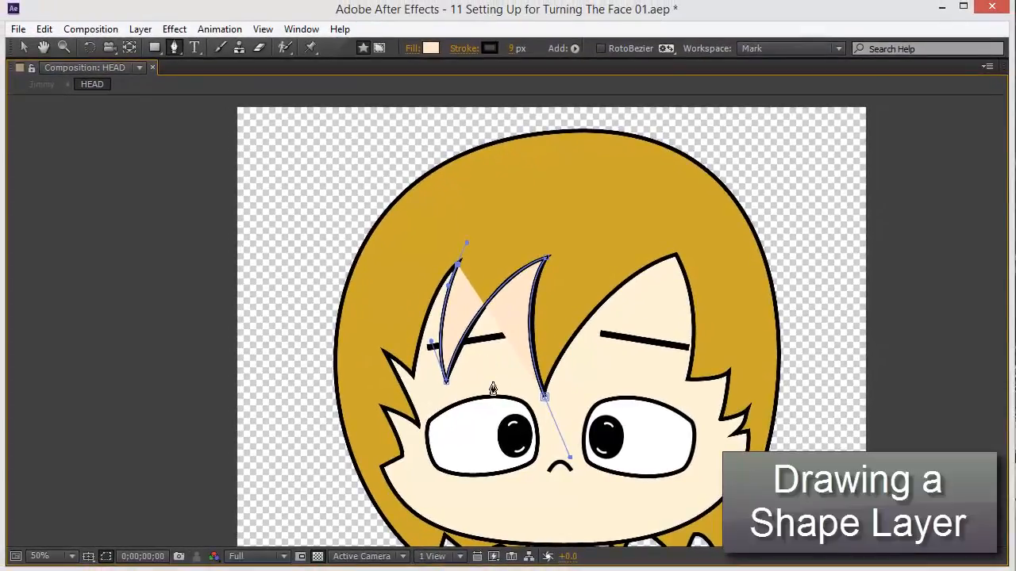
key("Escape")
key("v")
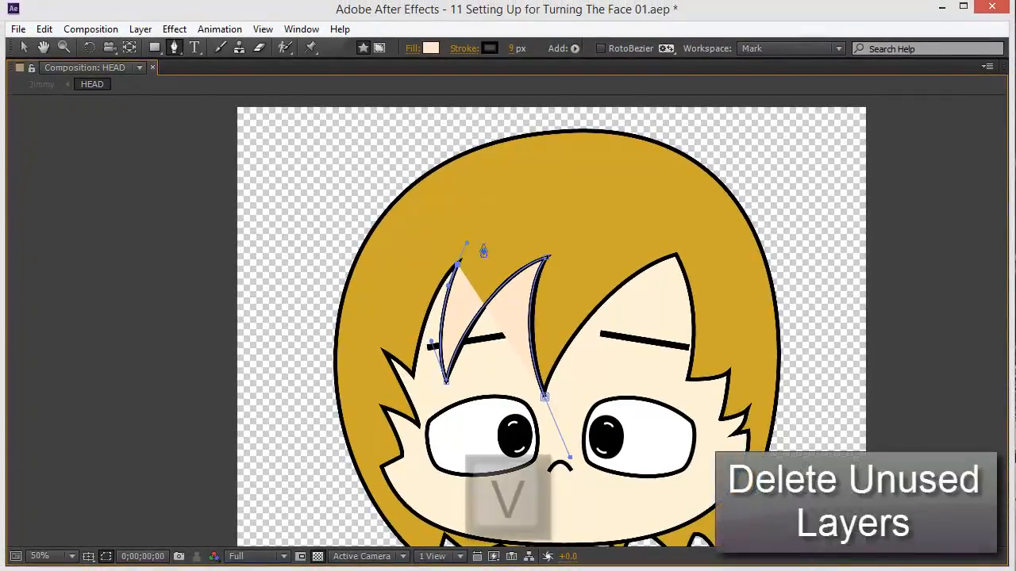
left_click(521, 303)
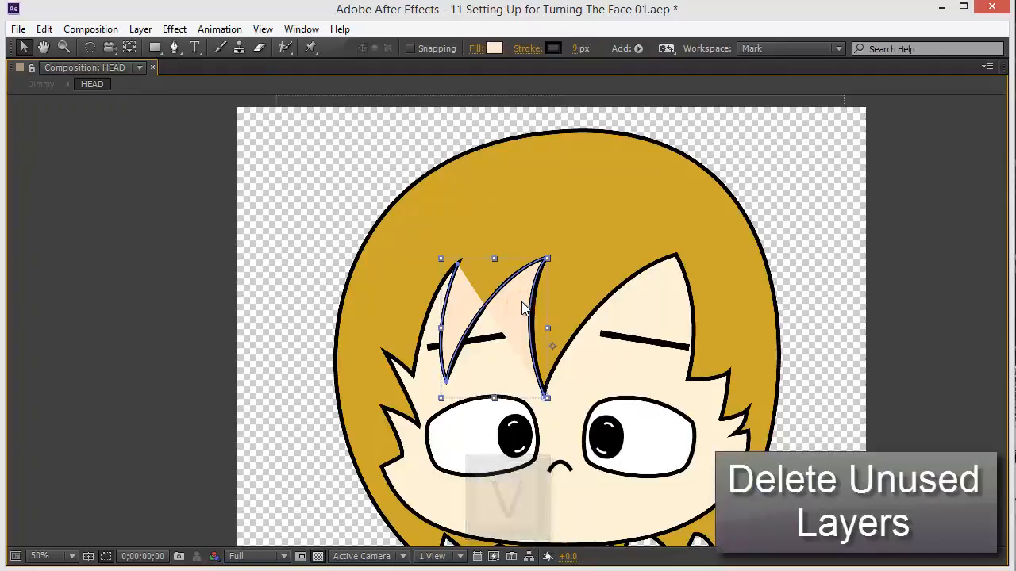
key("Delete")
key("grave")
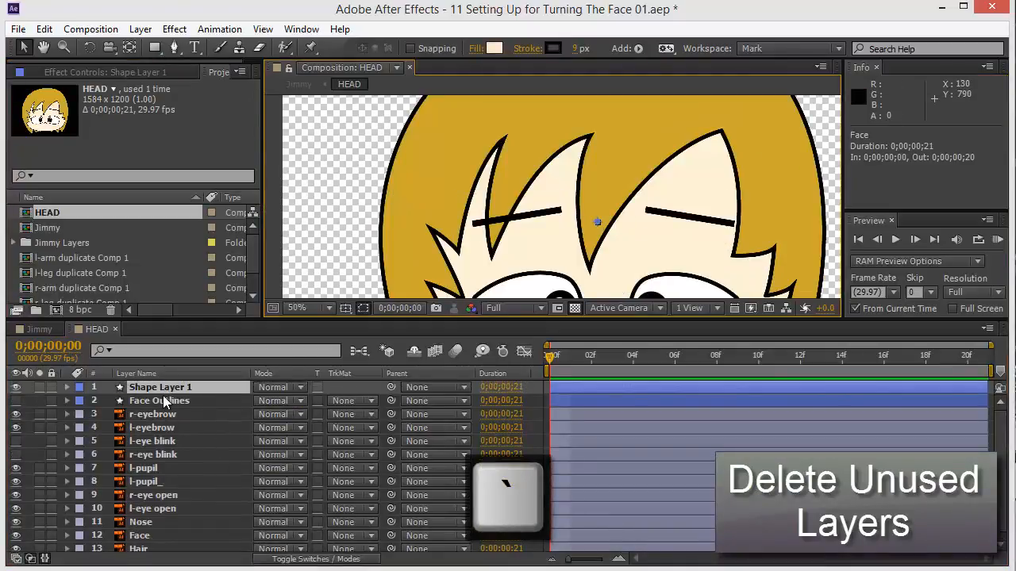
left_click(162, 398)
left_click(161, 388)
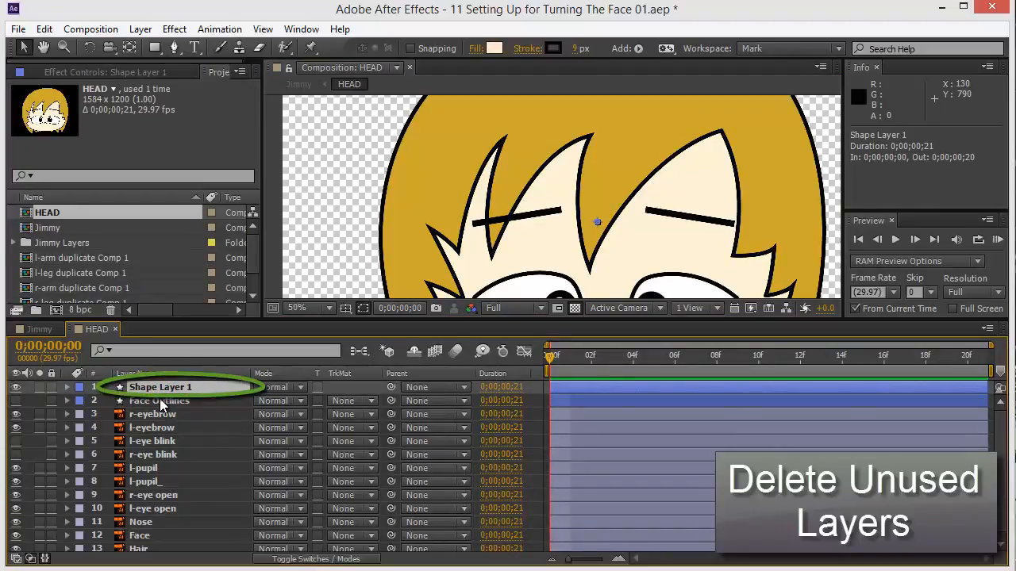
key("Delete")
Delete the original Face vector layer and move the Face Outlines layer directly above Hair.
left_click(169, 387)
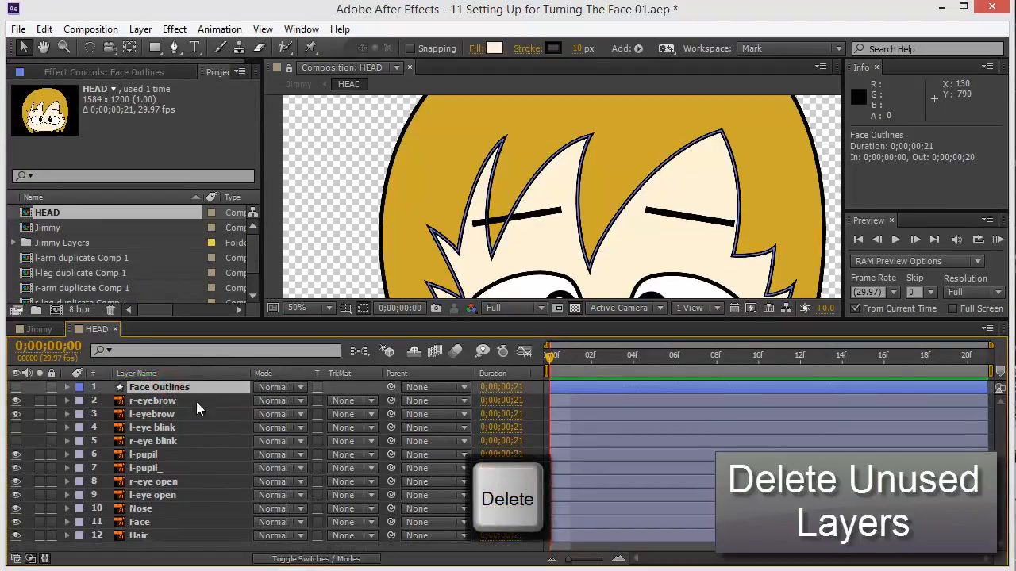
left_click(148, 524)
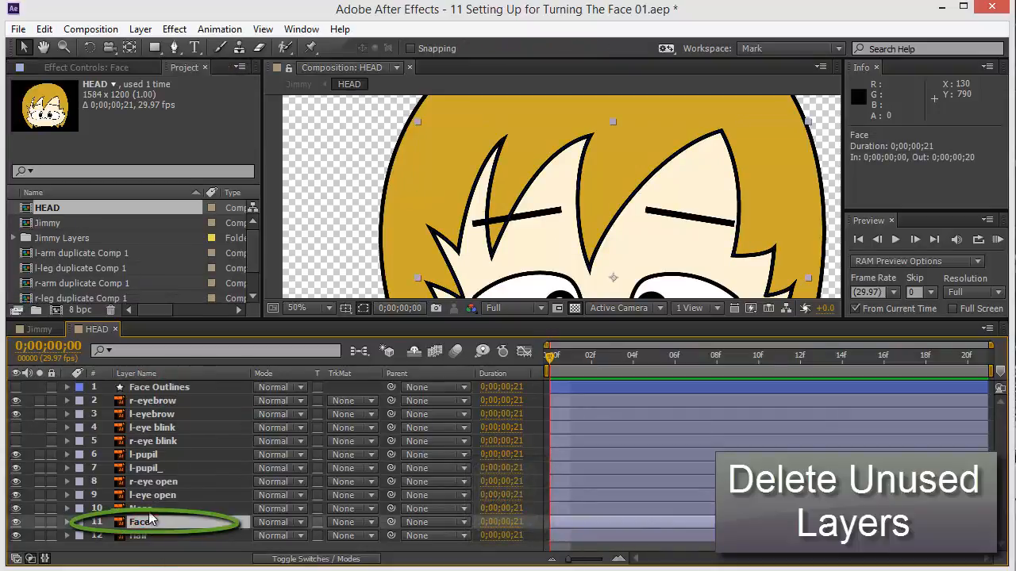
key("Delete")
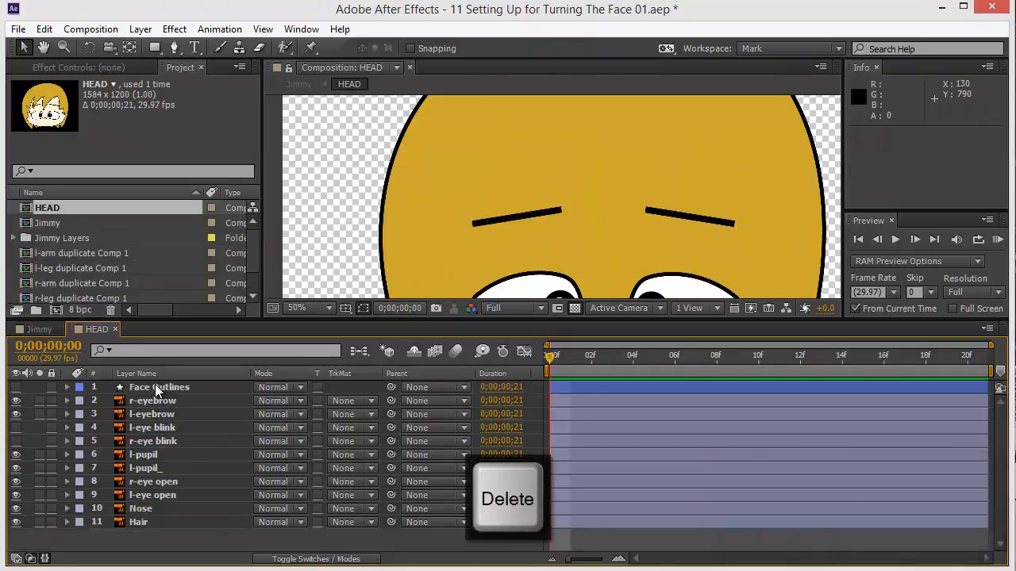
left_click_drag(159, 387, 163, 520)
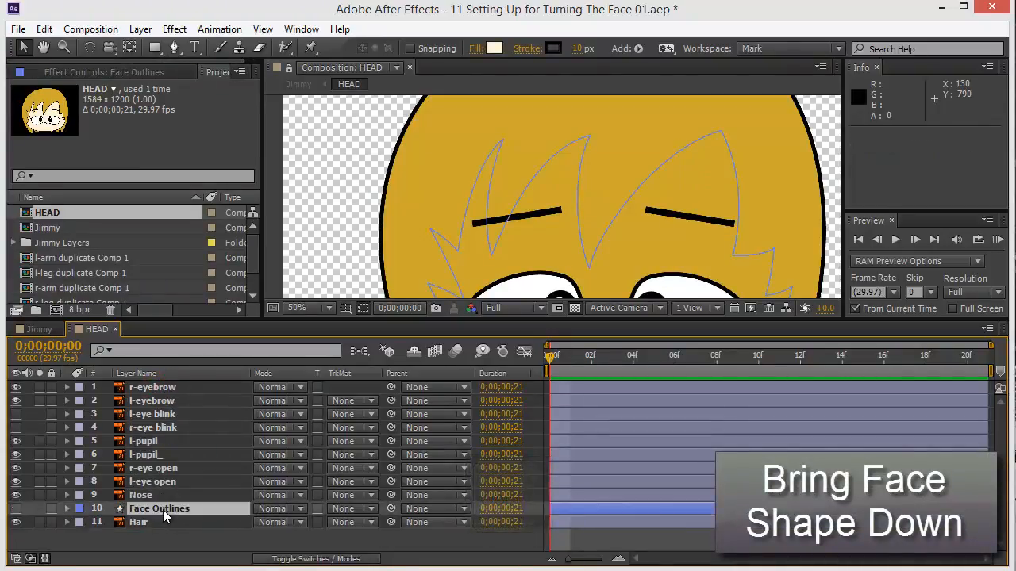
Rename the Face Outlines layer to Face and turn its visibility on.
key("Return")
type("Face")
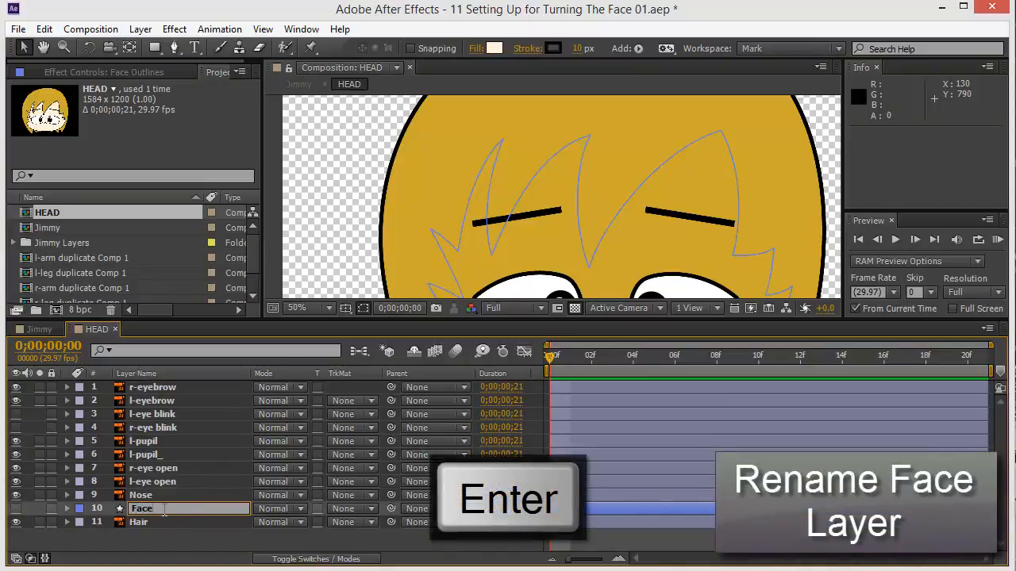
key("Return")
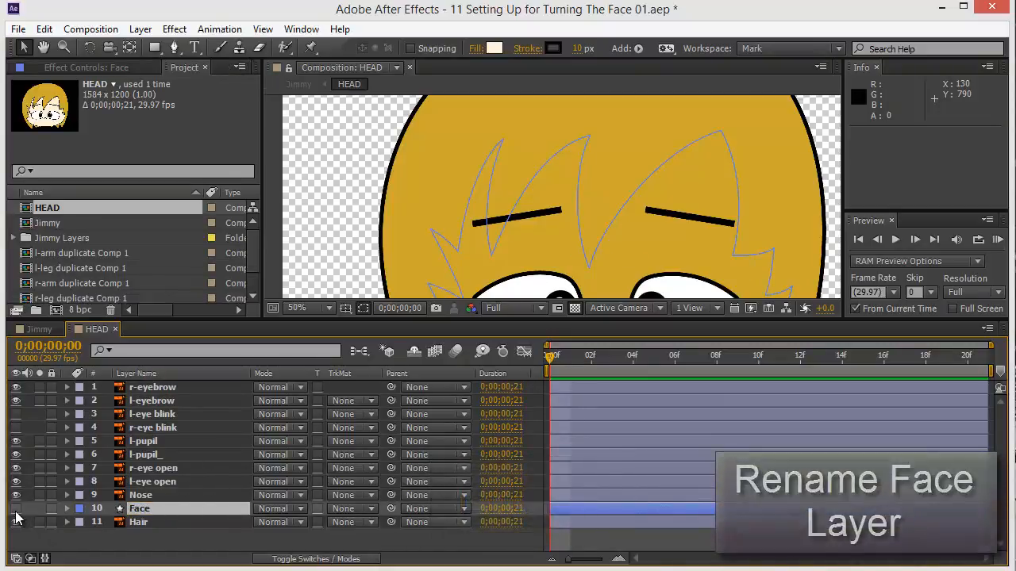
scroll(578, 244, "down", 2)
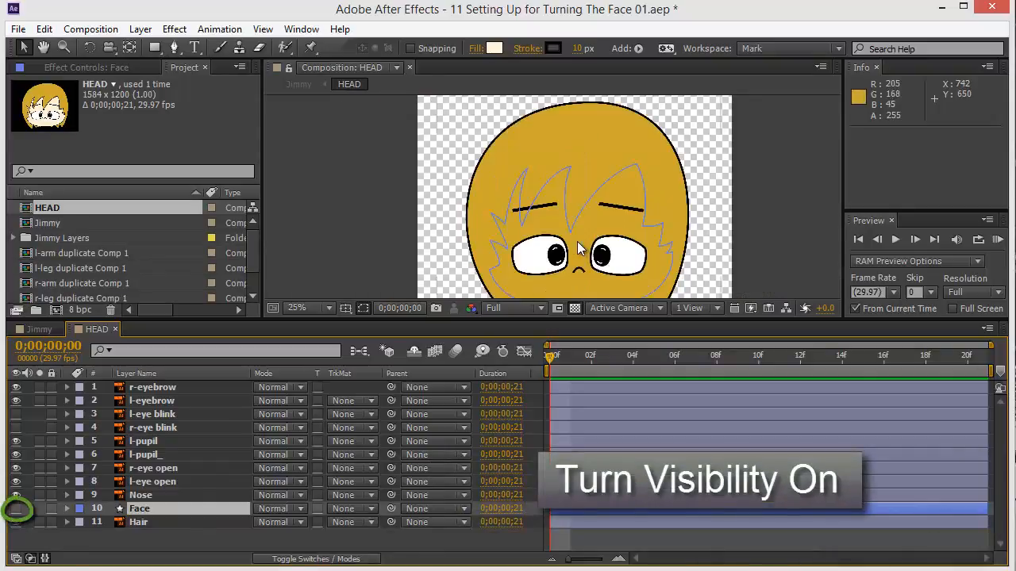
left_click(16, 509)
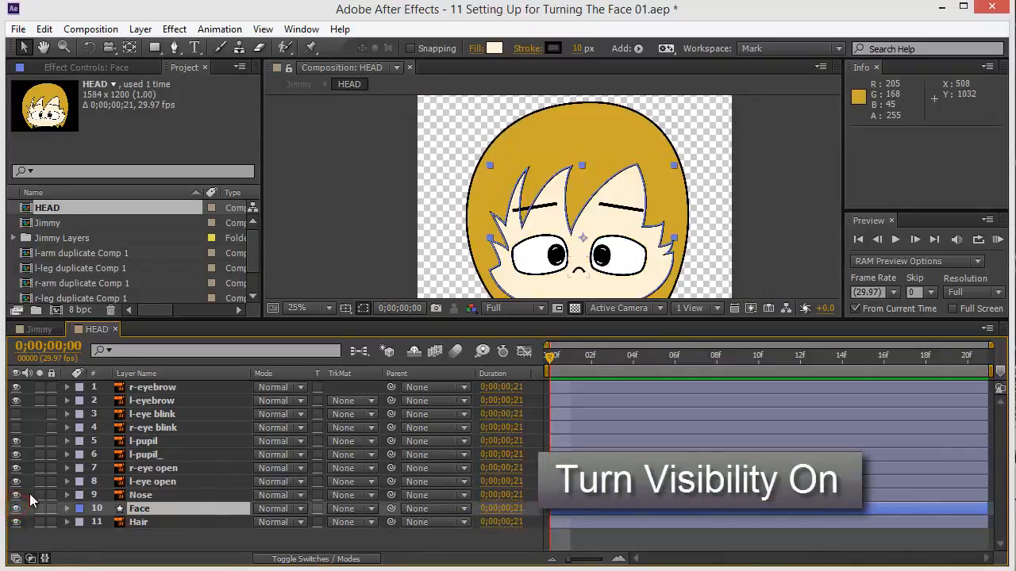
left_click(147, 522)
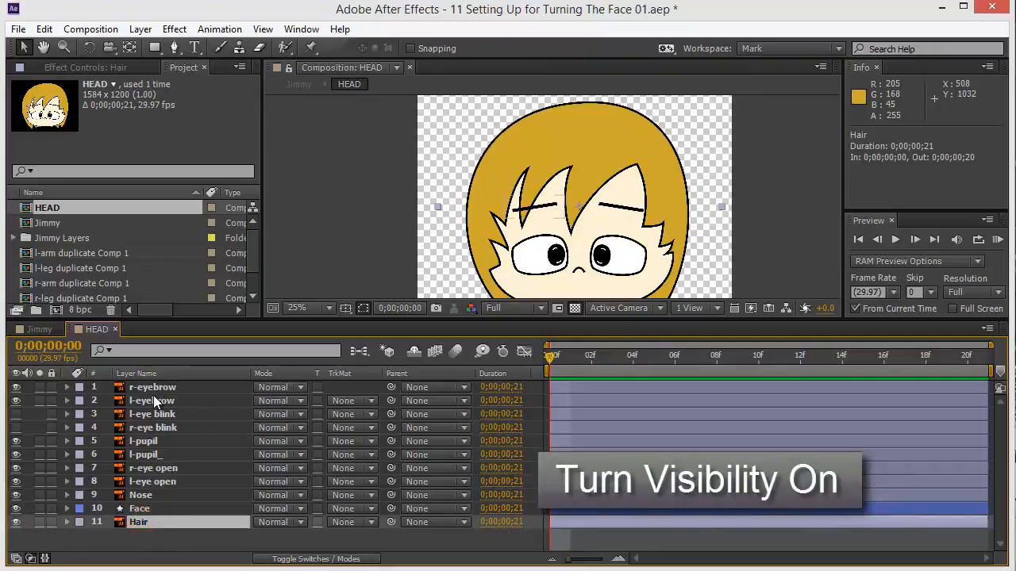
Show the source names of the HEAD composition's layers, then return the timeline to layer names.
left_click(146, 375)
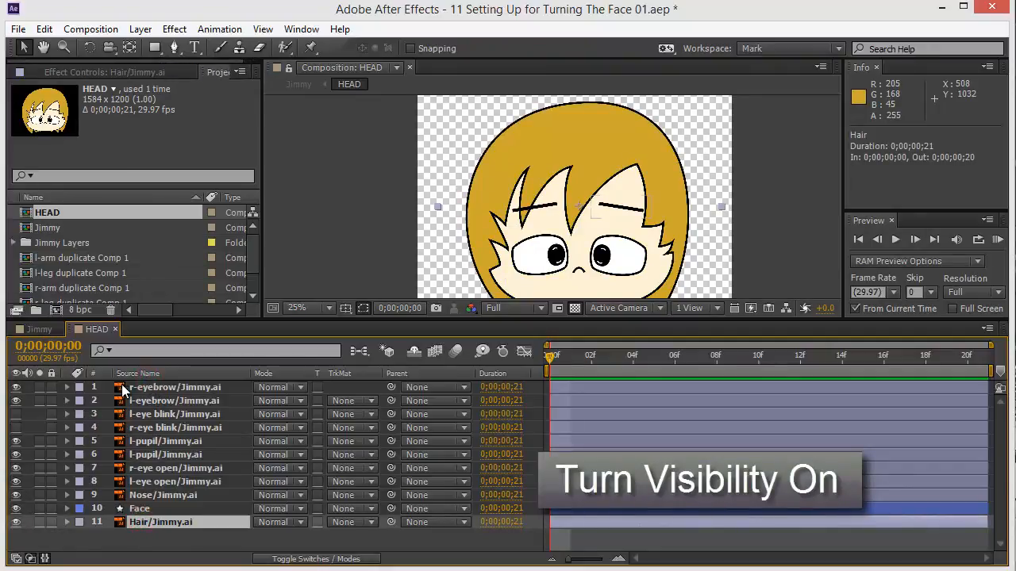
left_click(149, 374)
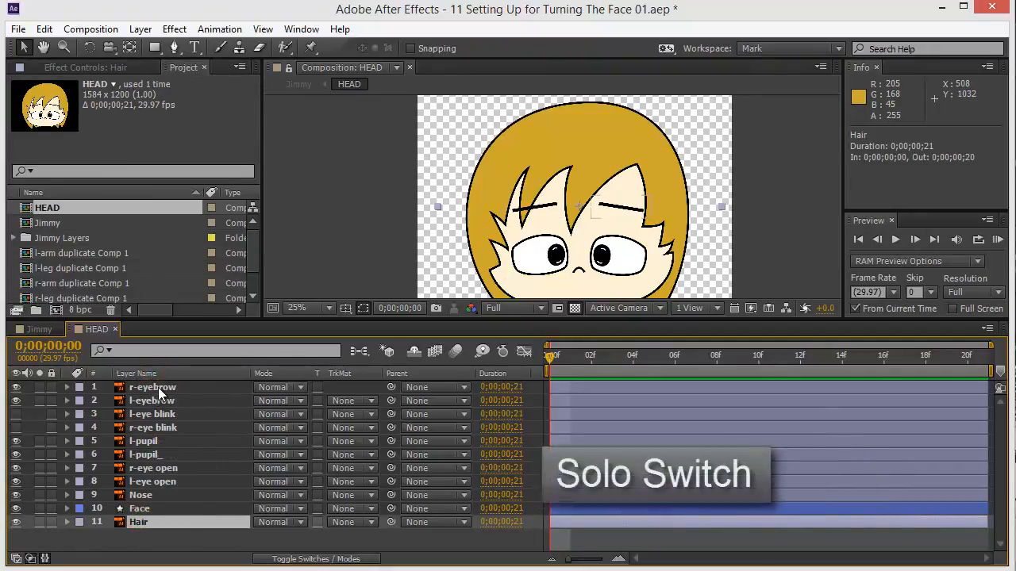
left_click(158, 388)
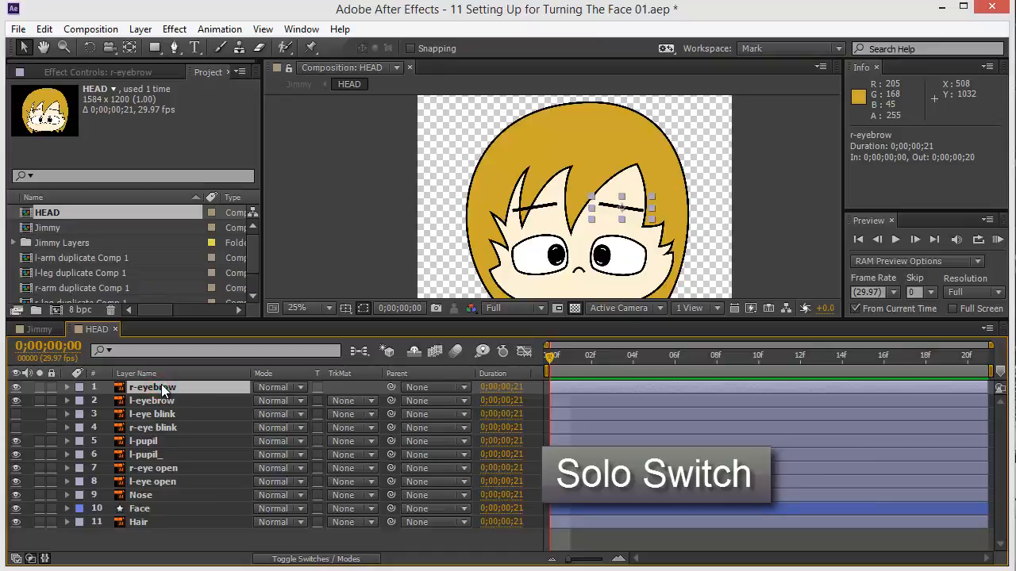
Solo the Hair layer and the Face shape layer so only these two display in the HEAD composition.
left_click(143, 522)
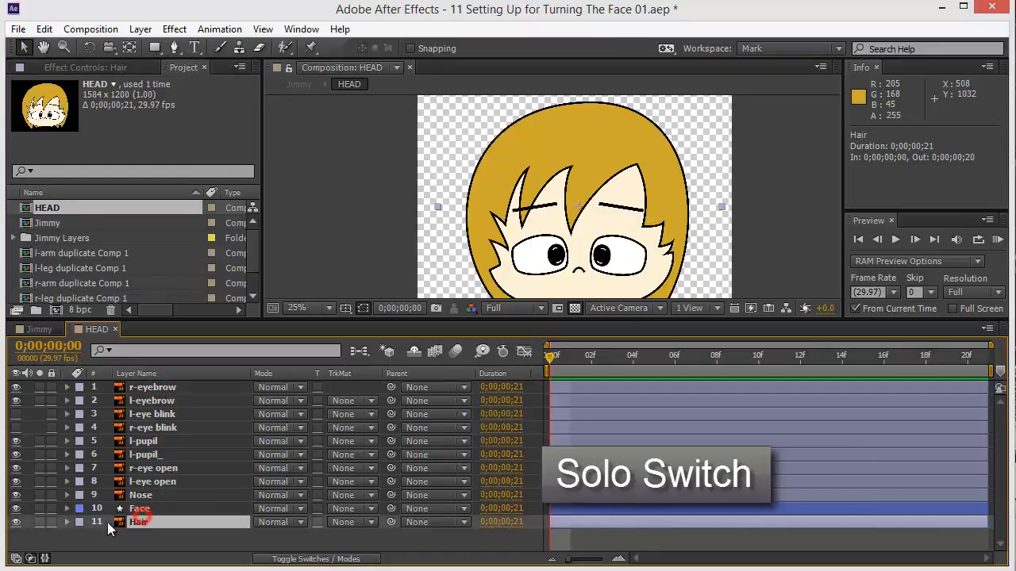
left_click(40, 522)
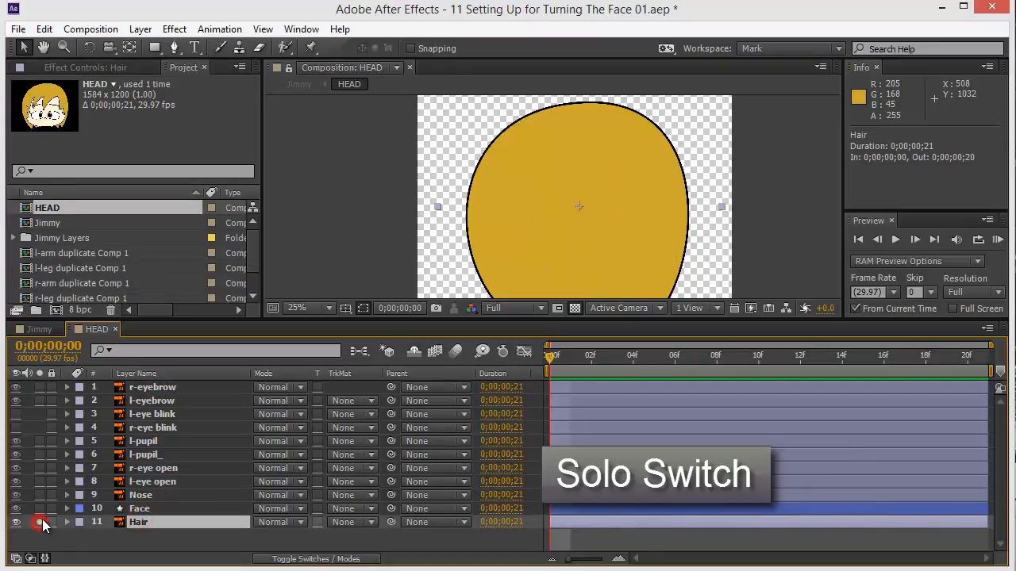
left_click_drag(600, 199, 567, 169)
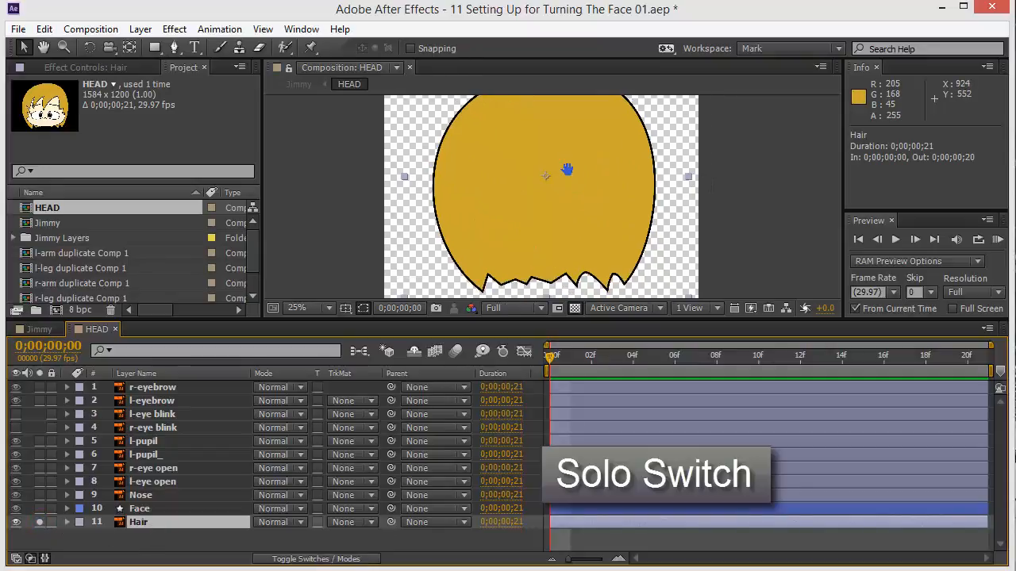
left_click(143, 508)
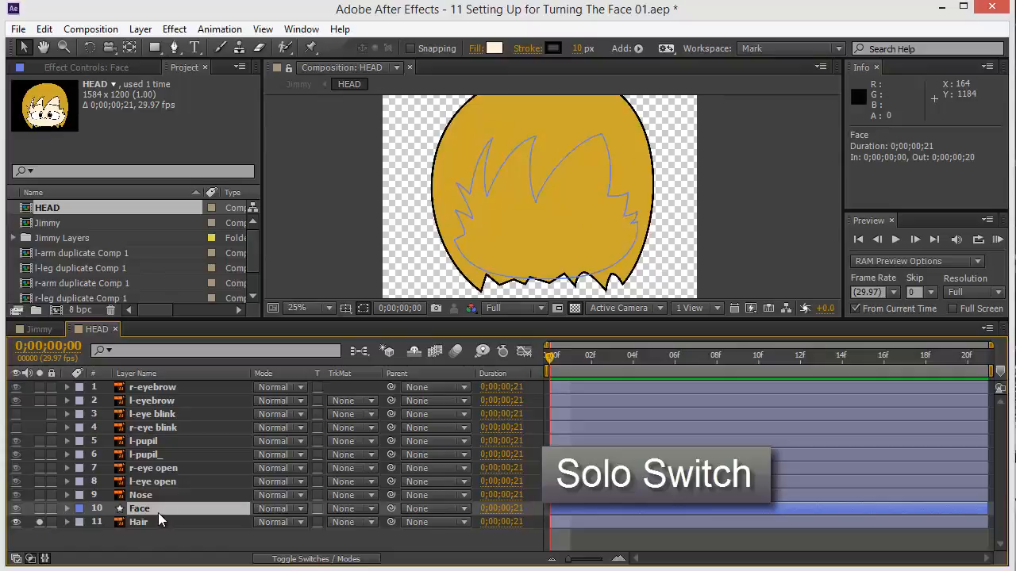
left_click(39, 509)
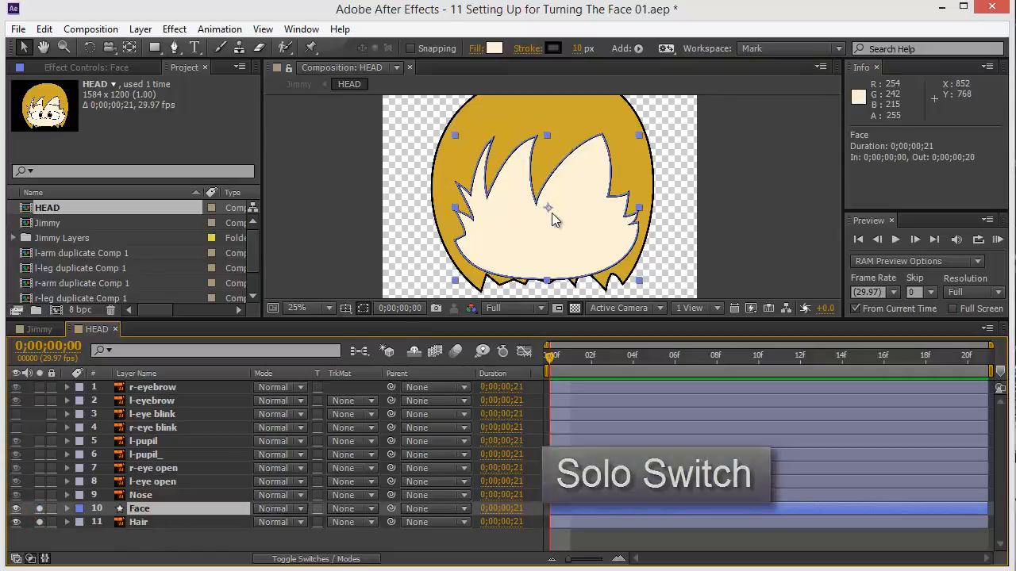